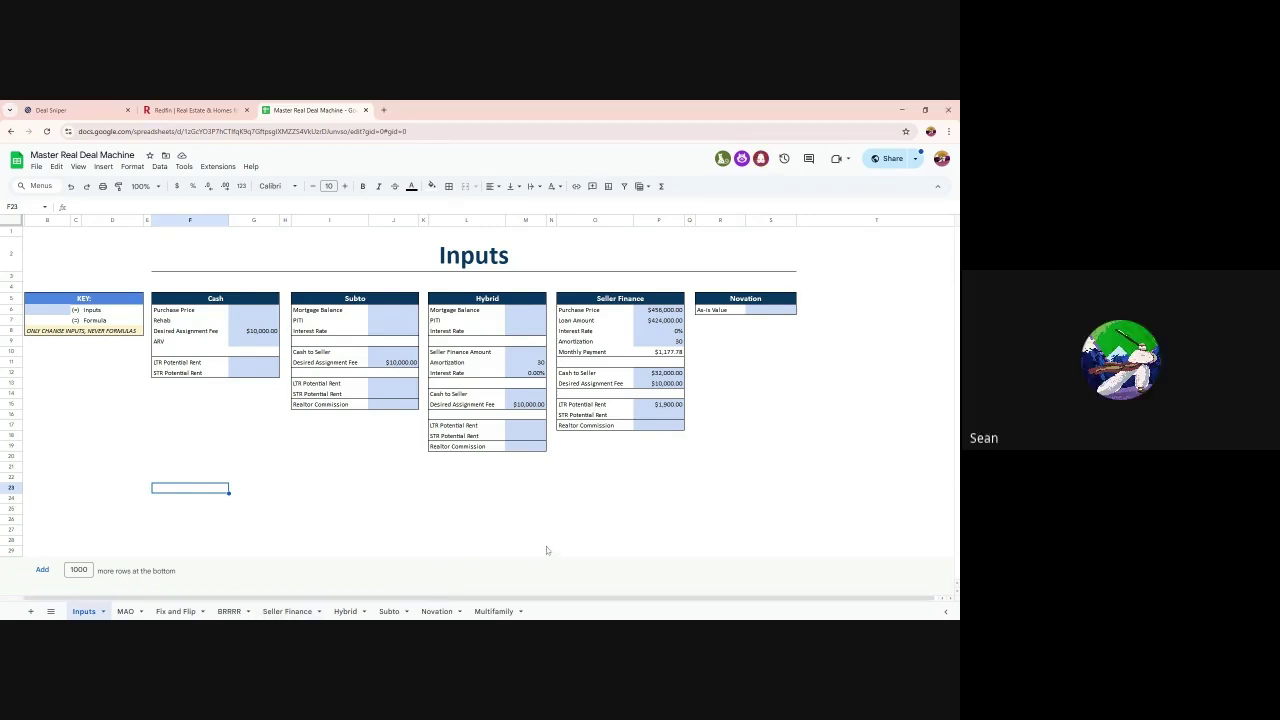
- Clear the purchase price, loan amount, cash to seller and LTR potential rent values in the Seller Finance table
{"action": "left_click", "coordinate": [665, 310]}
{"action": "key", "text": "Delete"}
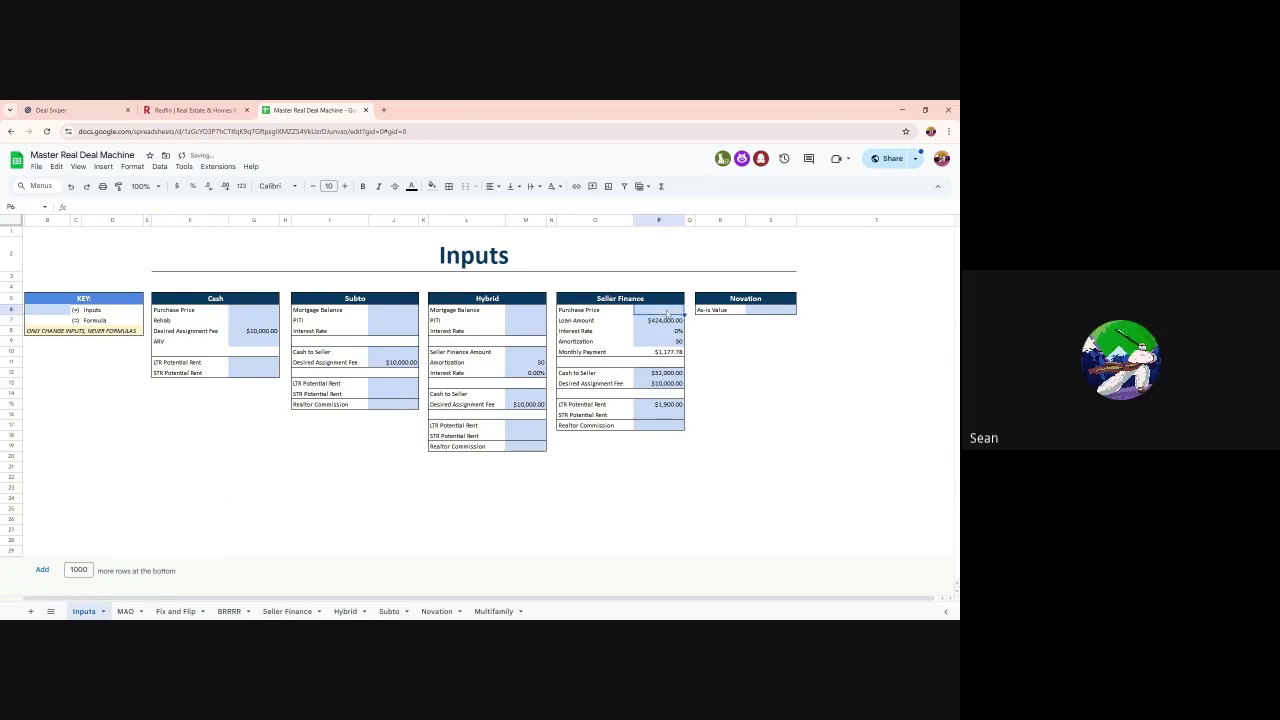
{"action": "left_click", "coordinate": [665, 320]}
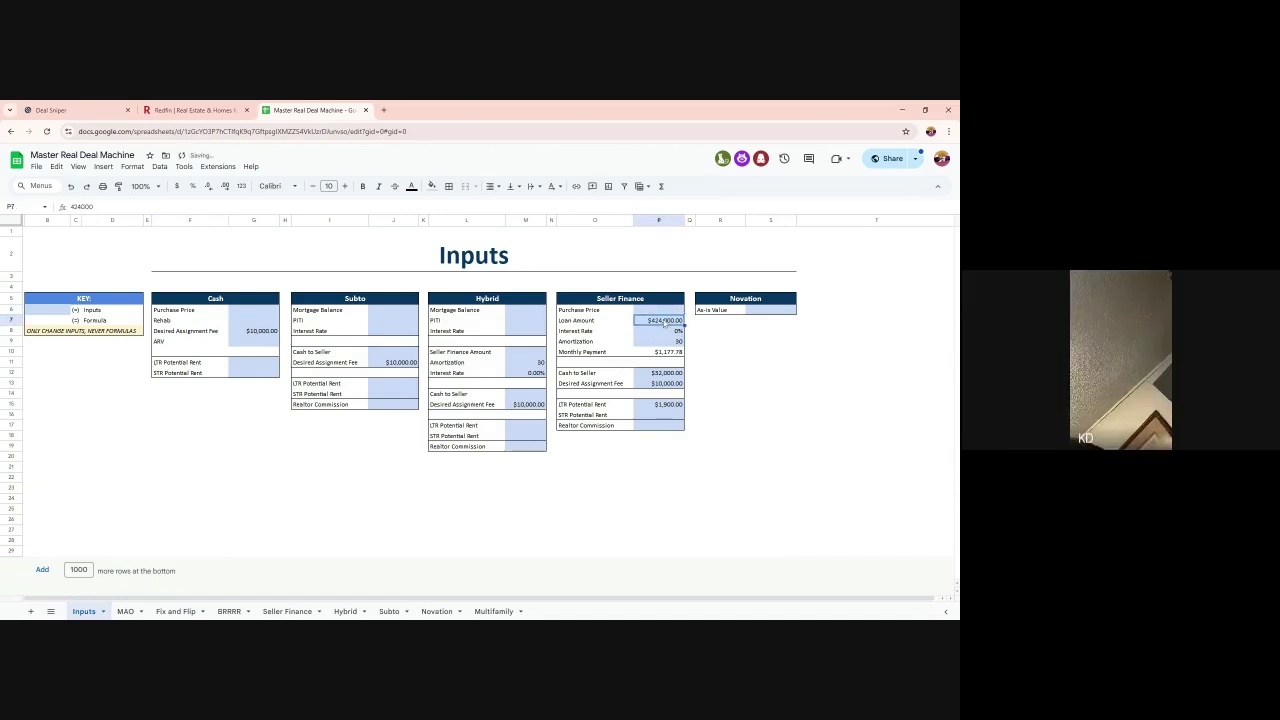
{"action": "key", "text": "Delete"}
{"action": "left_click", "coordinate": [665, 372]}
{"action": "key", "text": "Delete"}
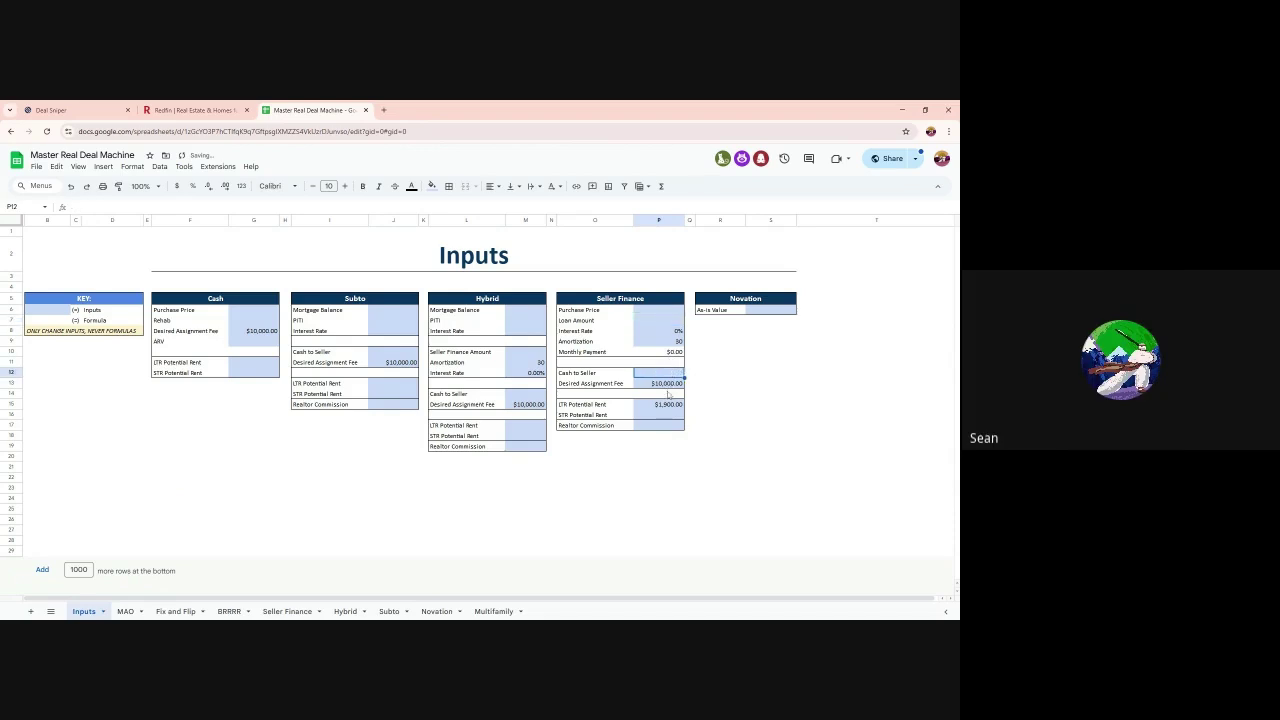
{"action": "left_click", "coordinate": [668, 405]}
{"action": "key", "text": "Delete"}
- Set the Seller Finance purchase price to 207790
{"action": "left_click", "coordinate": [678, 311]}
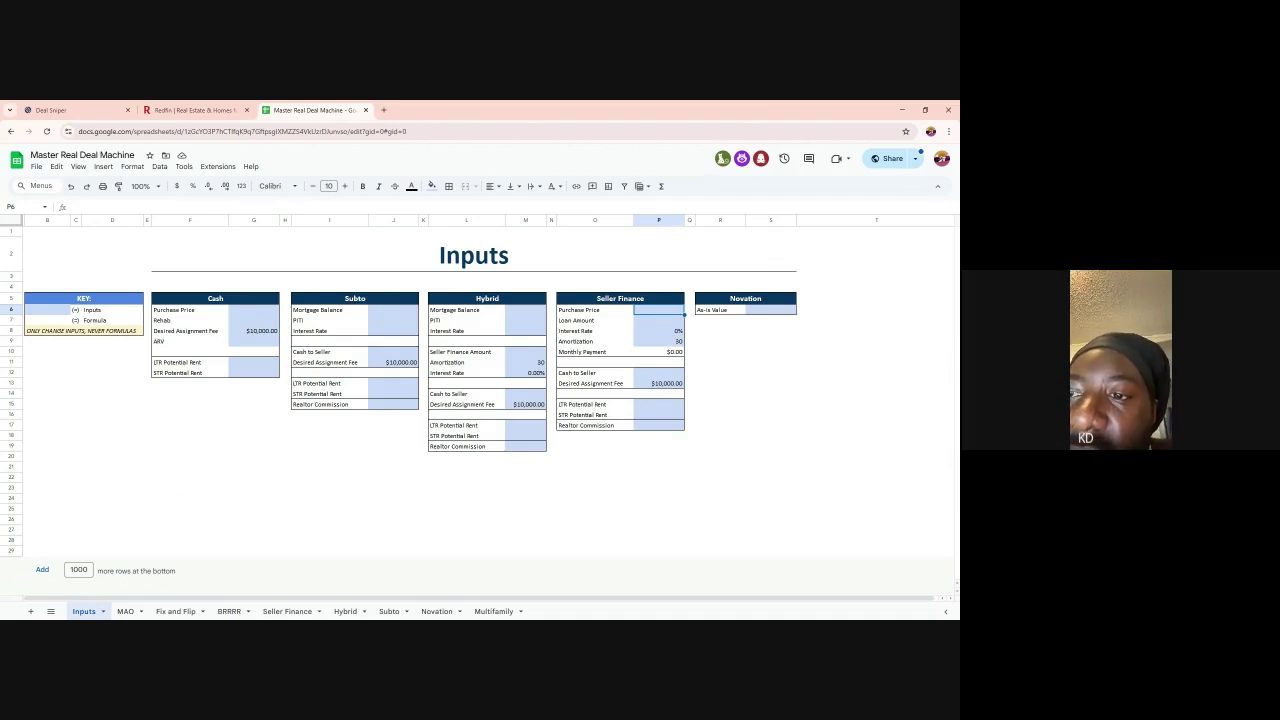
{"action": "type", "text": "207790"}
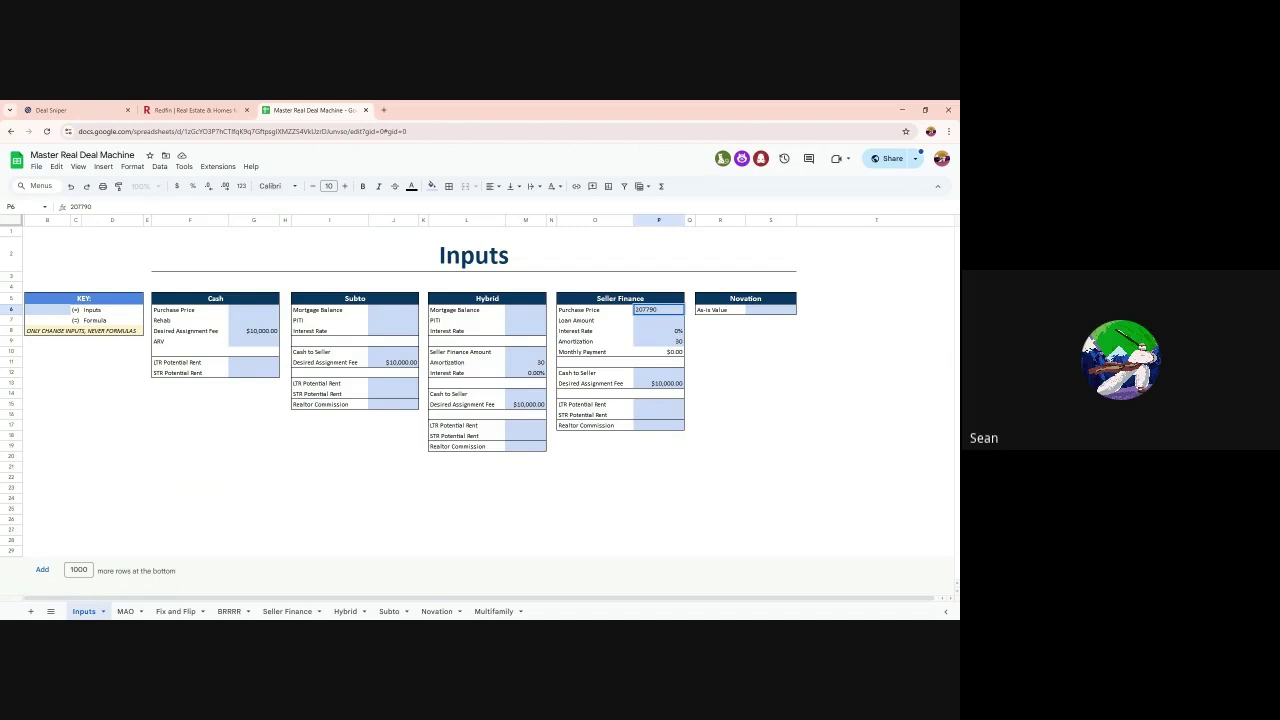
{"action": "key", "text": "Return"}
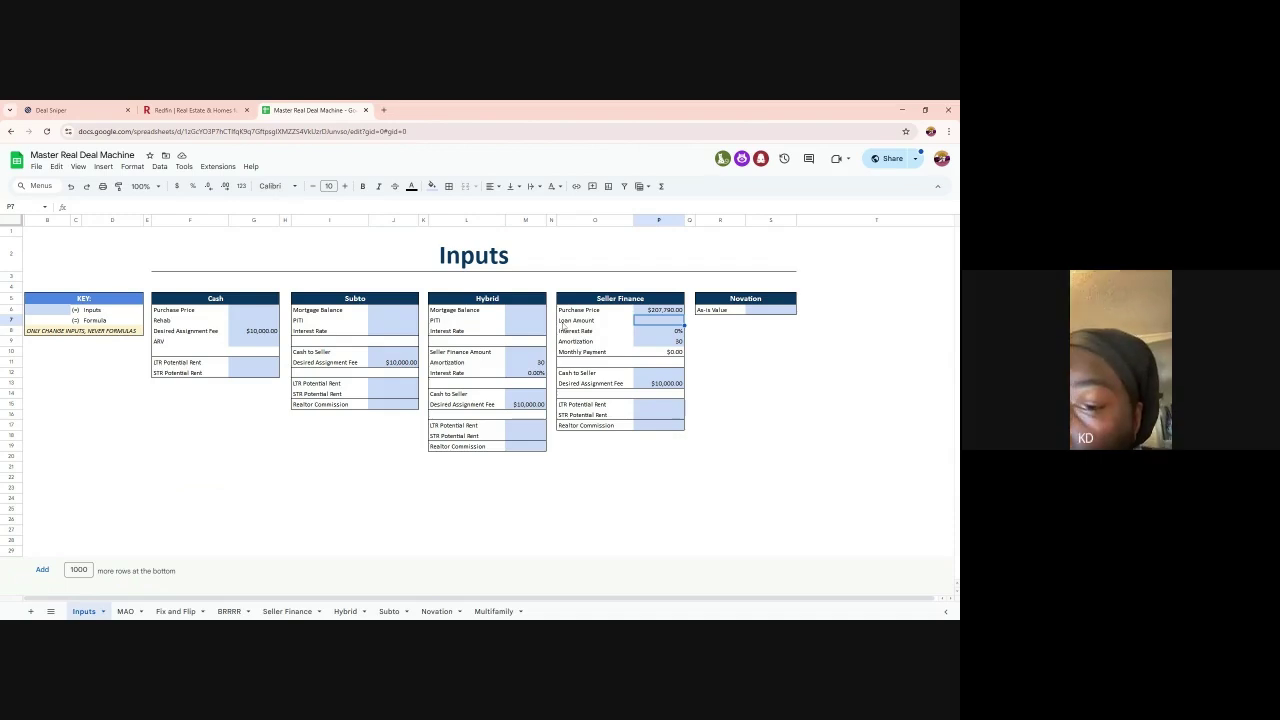
- Rename the Loan Amount label in the Seller Finance table to "Seller Finance Amount"
{"action": "left_click", "coordinate": [595, 320]}
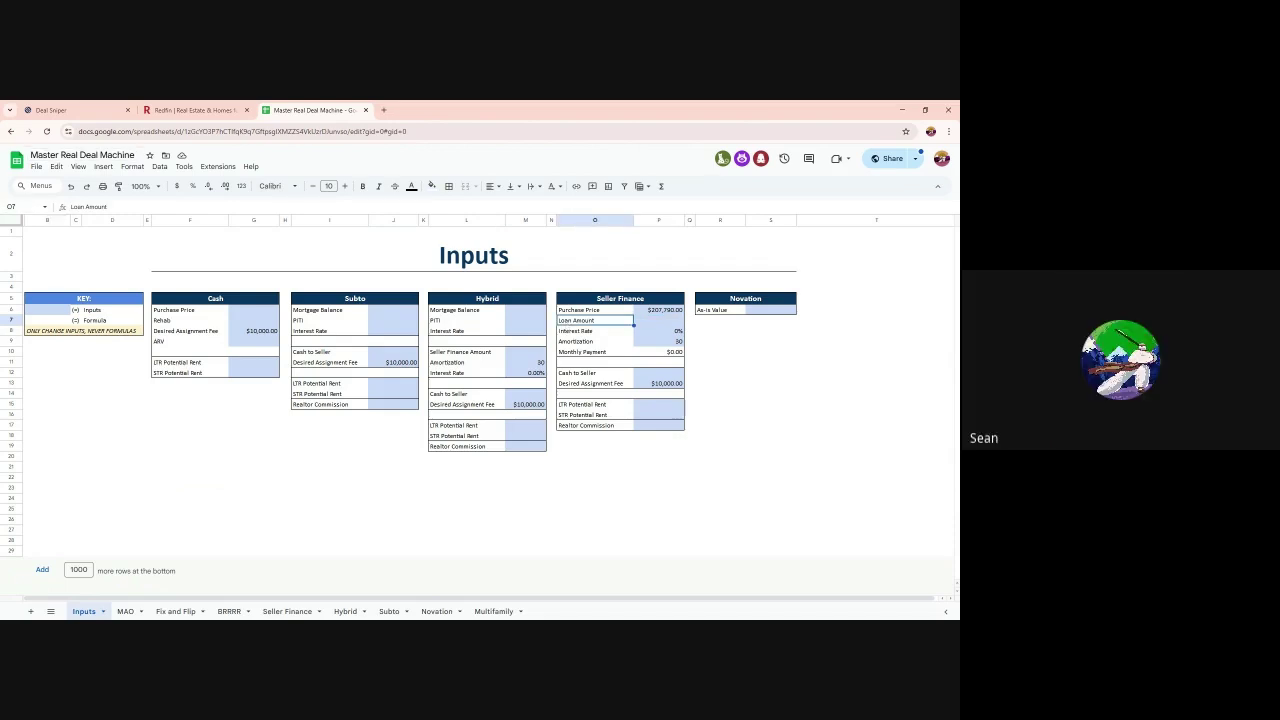
{"action": "left_click_drag", "start_coordinate": [107, 207], "coordinate": [72, 207]}
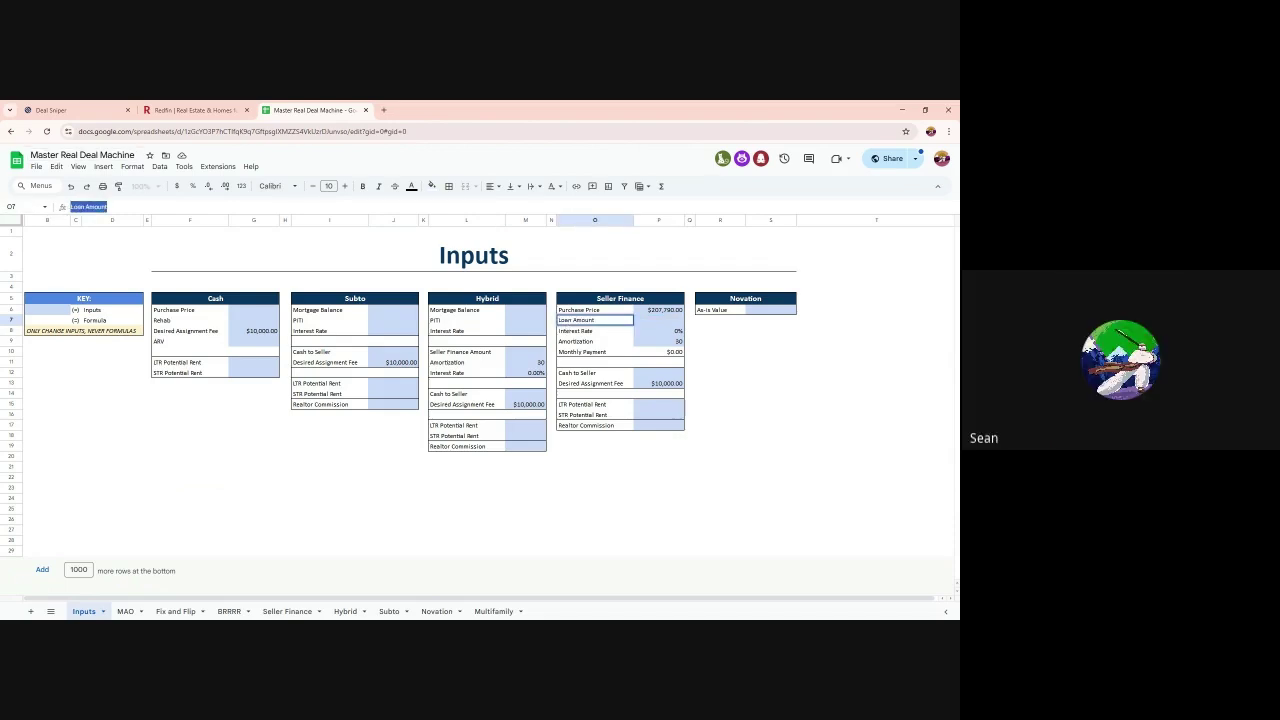
{"action": "type", "text": "Seller Finance"}
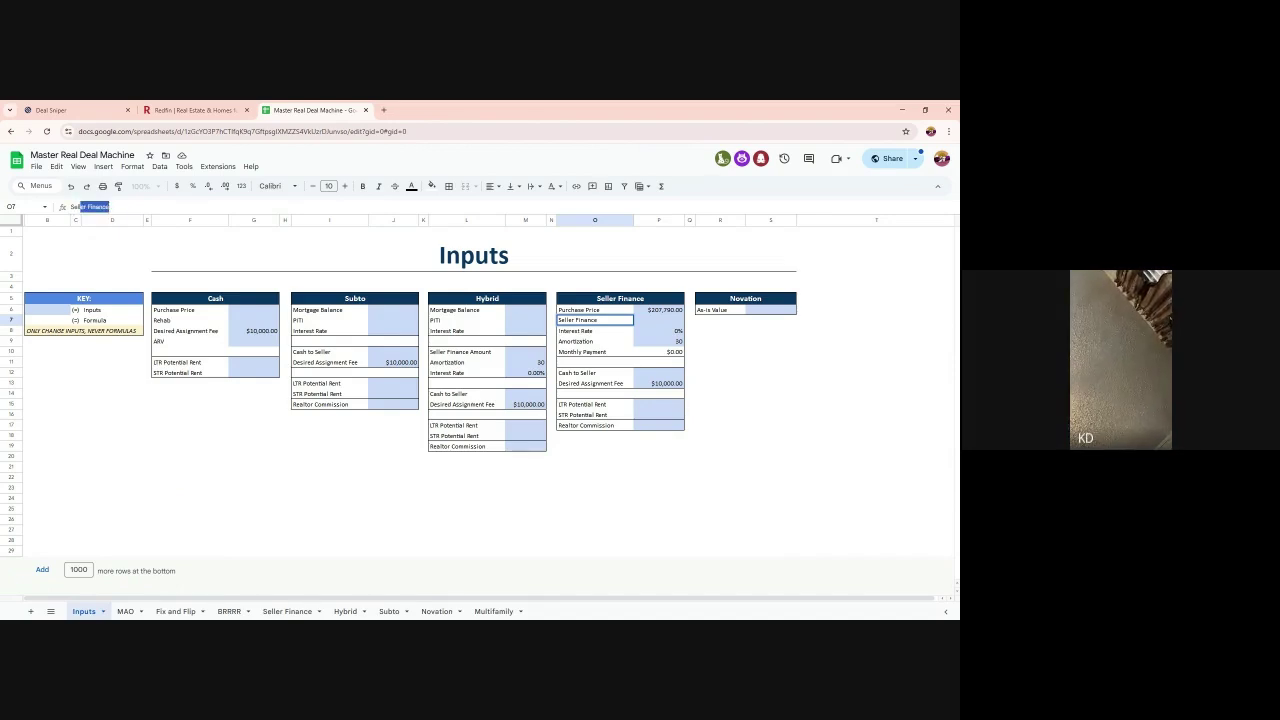
{"action": "key", "text": "Right"}
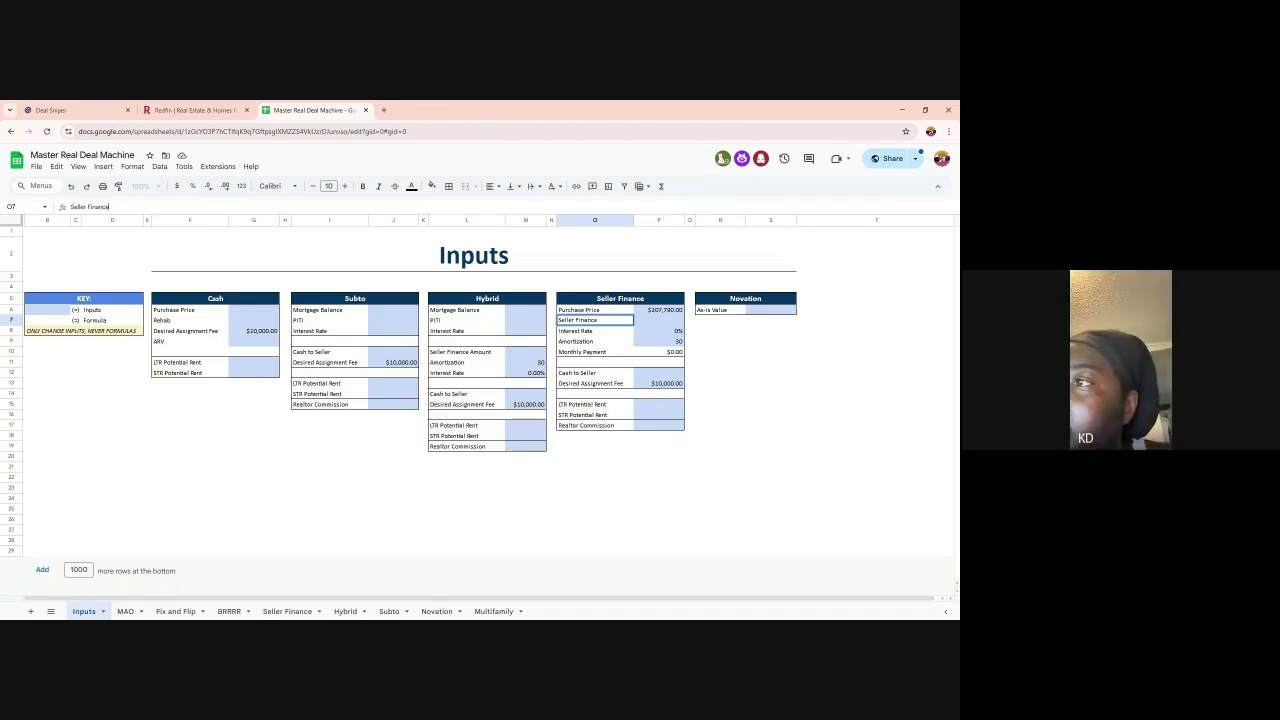
{"action": "type", "text": "Amount"}
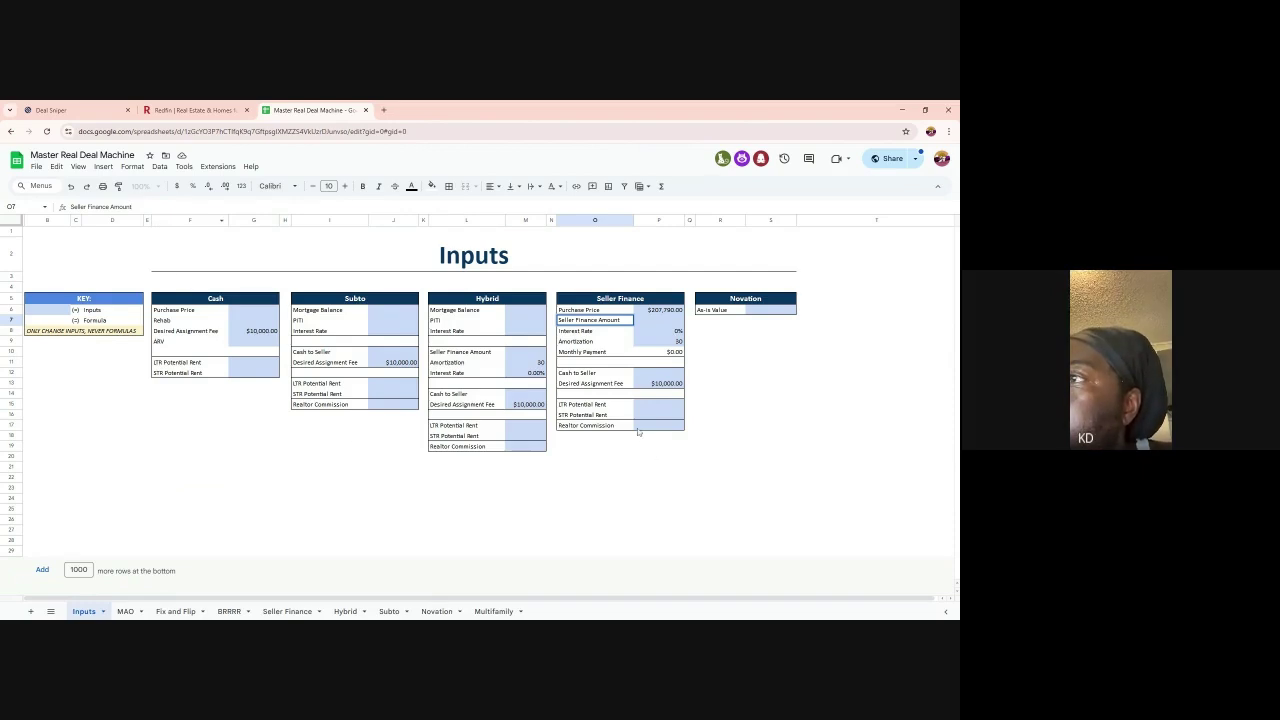
- Rename the Cash to Seller label in the Seller Finance table to "Down Payment"
{"action": "left_click", "coordinate": [588, 374]}
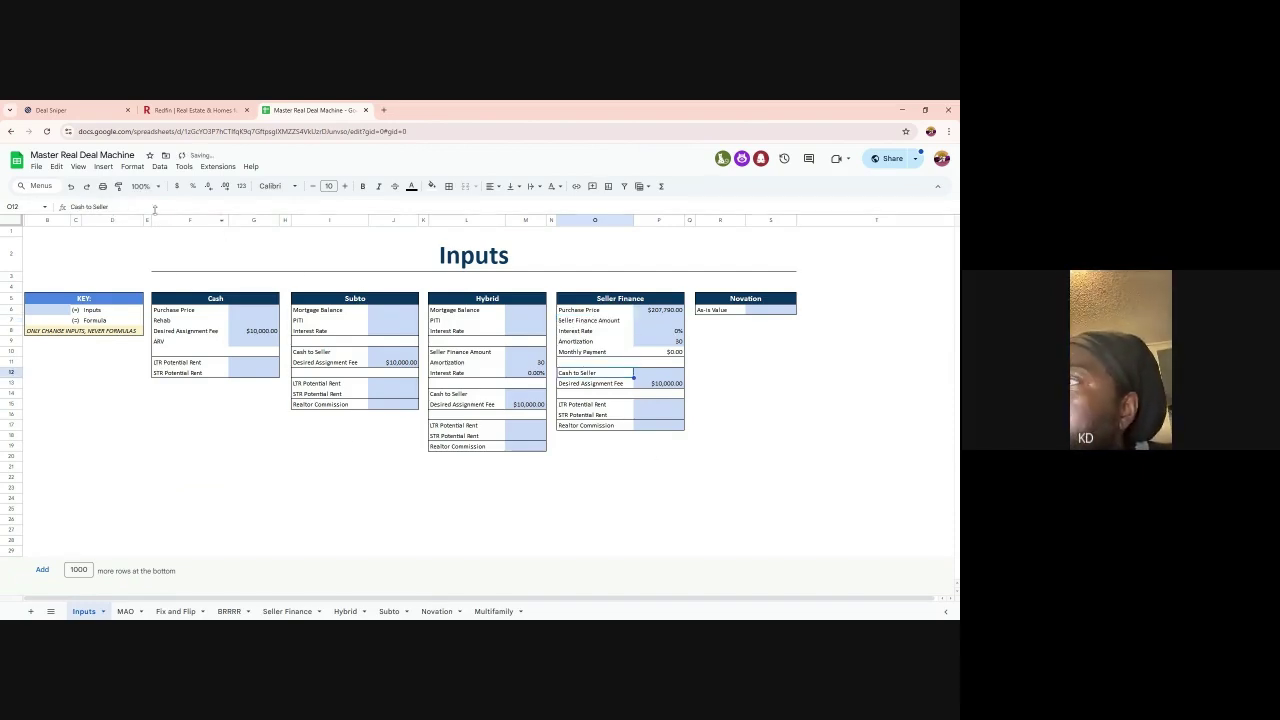
{"action": "key", "text": "Return"}
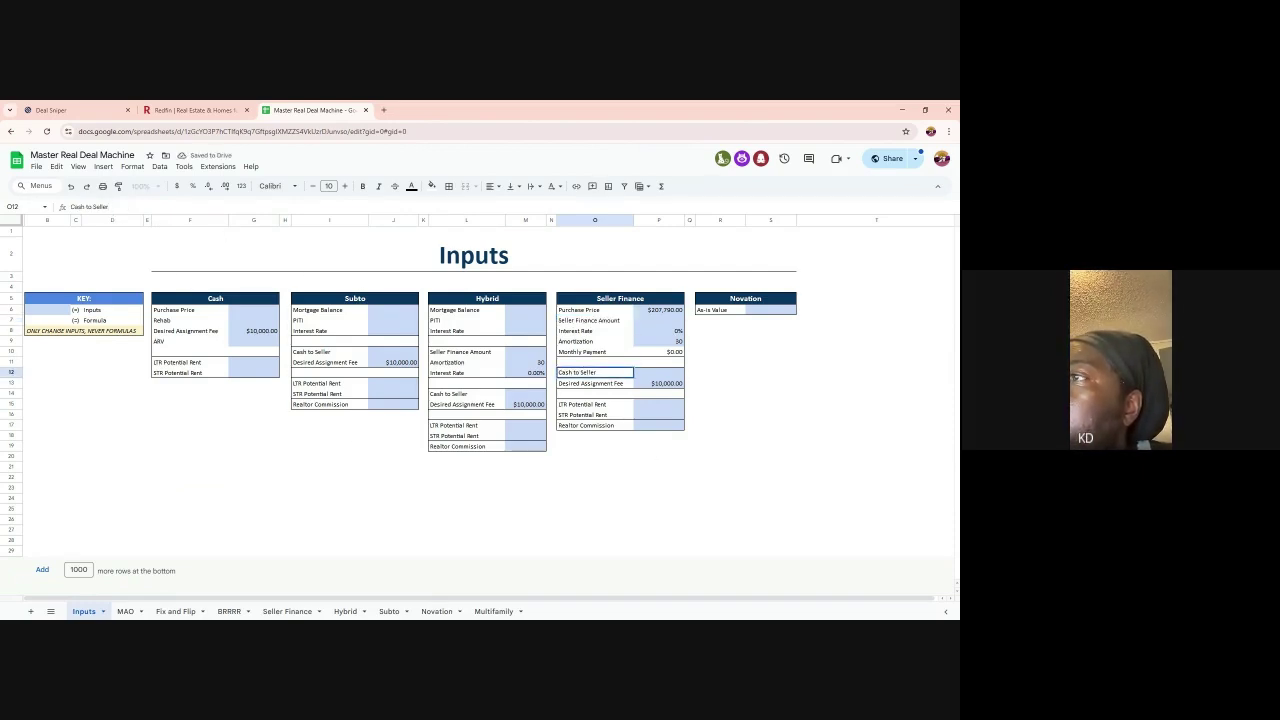
{"action": "type", "text": "/down pa"}
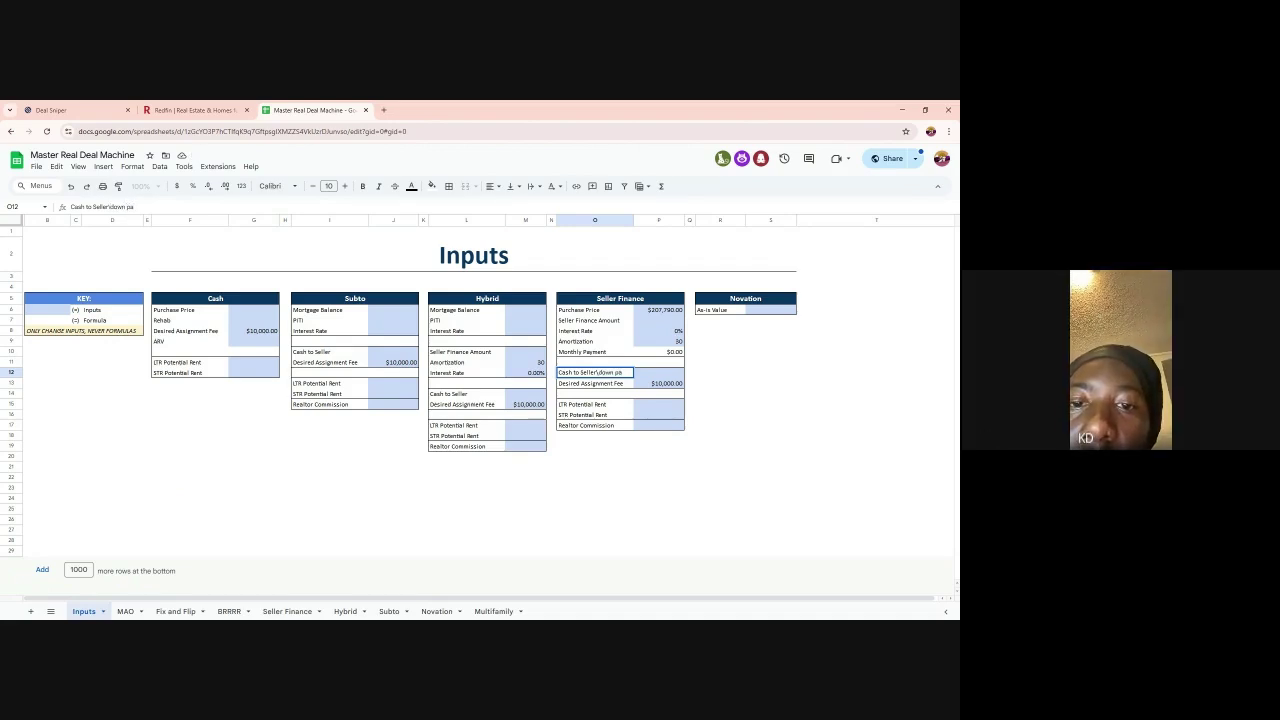
{"action": "key", "text": "BackSpace"}
{"action": "key", "text": "BackSpace"}
{"action": "key", "text": "BackSpace"}
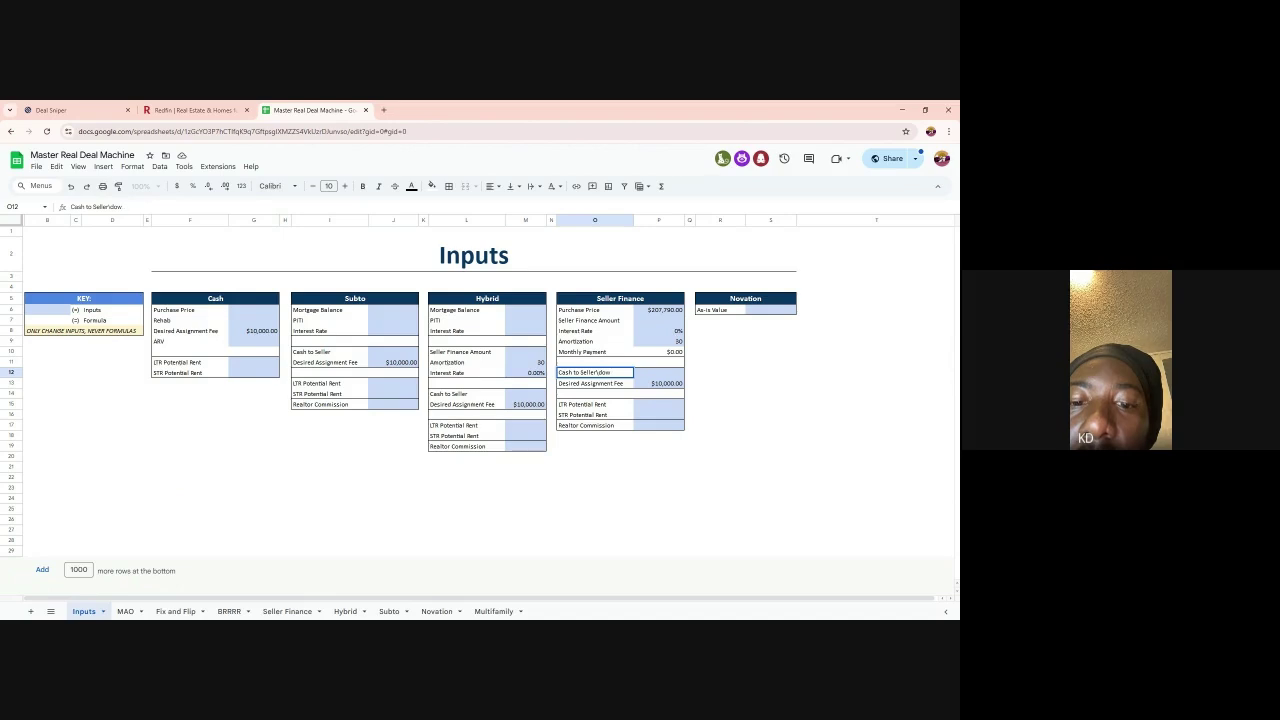
{"action": "key", "text": "BackSpace"}
{"action": "key", "text": "BackSpace"}
{"action": "key", "text": "BackSpace"}
{"action": "key", "text": "BackSpace"}
{"action": "key", "text": "BackSpace"}
{"action": "key", "text": "BackSpace"}
{"action": "key", "text": "BackSpace"}
{"action": "key", "text": "BackSpace"}
{"action": "key", "text": "BackSpace"}
{"action": "key", "text": "BackSpace"}
{"action": "key", "text": "BackSpace"}
{"action": "key", "text": "BackSpace"}
{"action": "key", "text": "BackSpace"}
{"action": "key", "text": "BackSpace"}
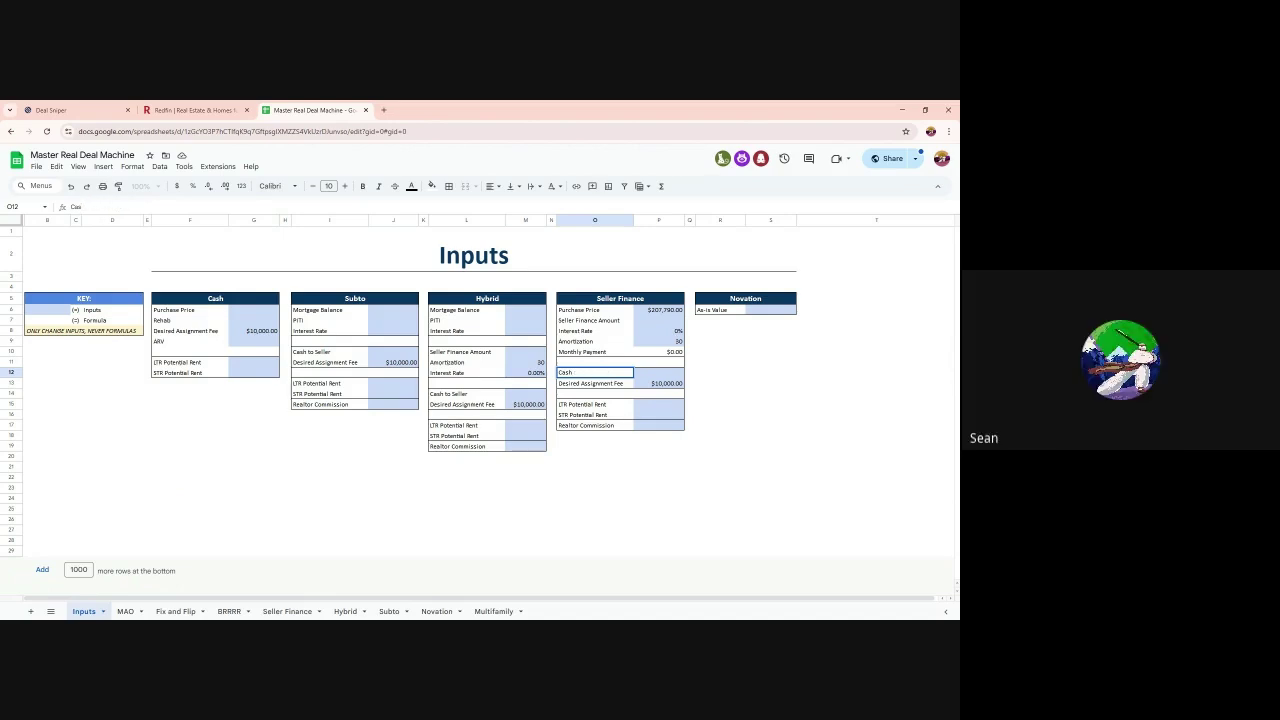
{"action": "key", "text": "BackSpace"}
{"action": "key", "text": "BackSpace"}
{"action": "key", "text": "BackSpace"}
{"action": "key", "text": "BackSpace"}
{"action": "type", "text": "Down Payment"}
- Set the Seller Finance Amount to 193244
{"action": "left_click", "coordinate": [670, 321]}
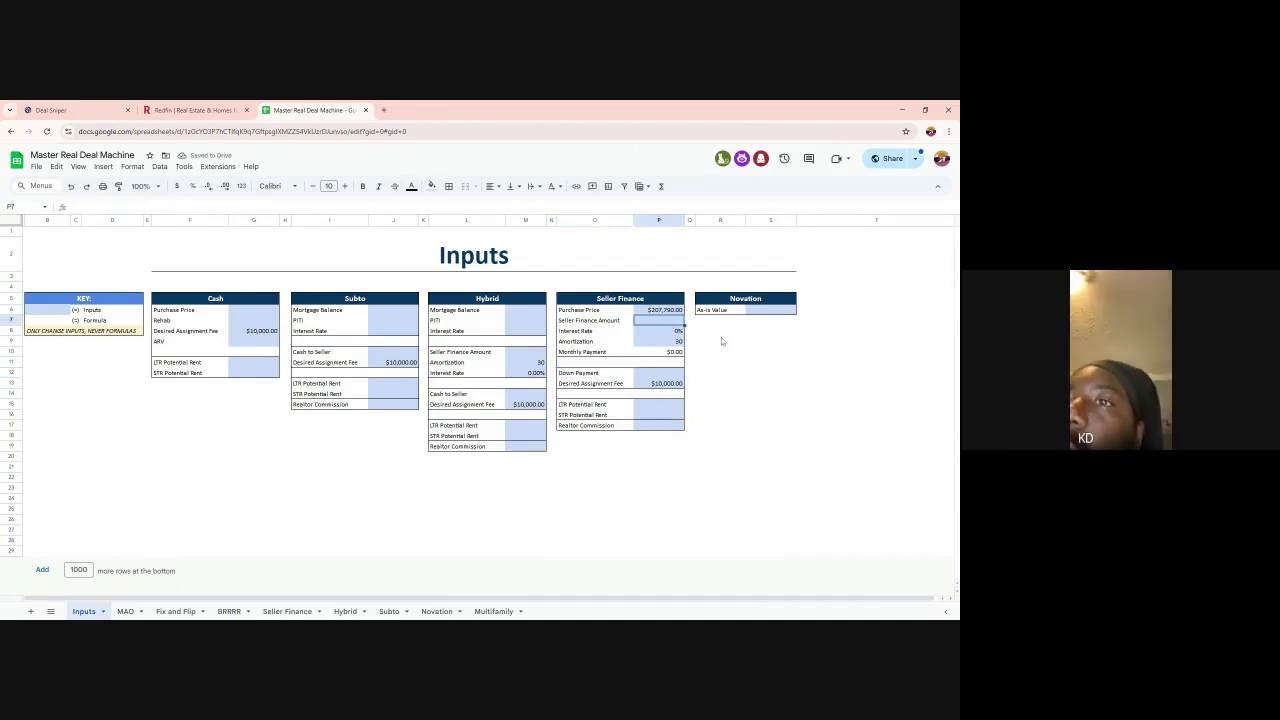
{"action": "type", "text": "1952"}
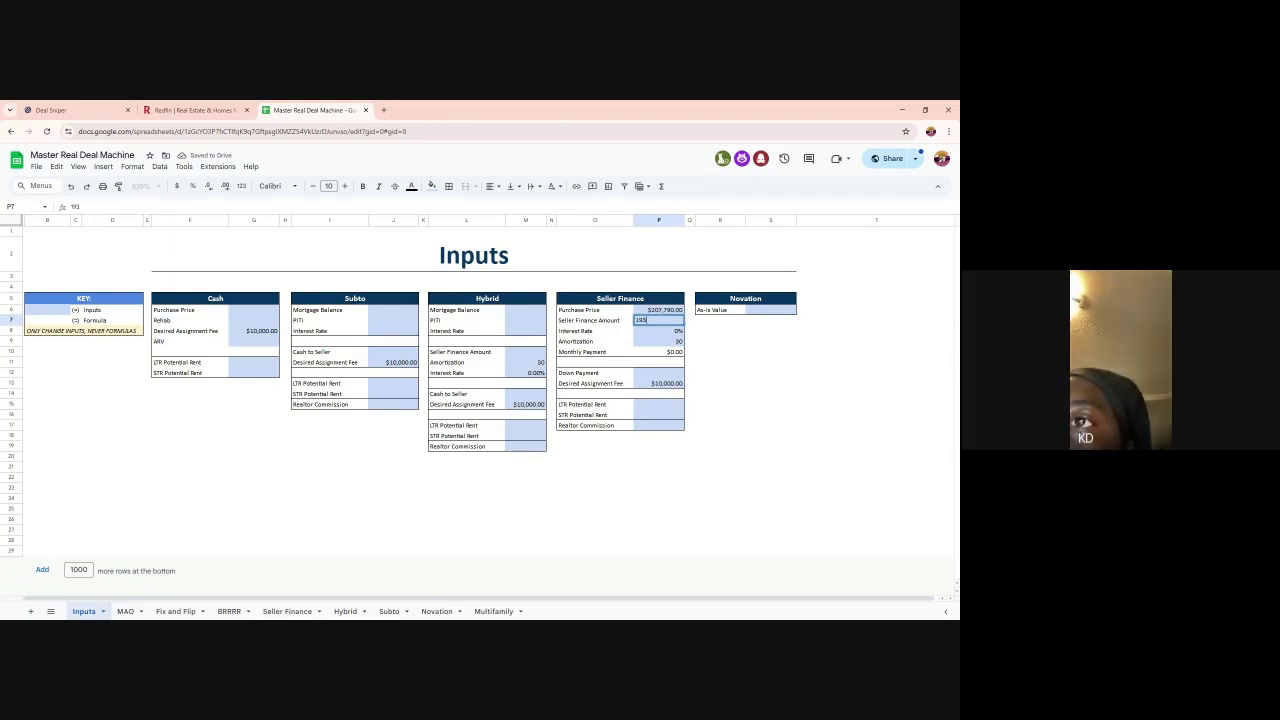
{"action": "type", "text": "44"}
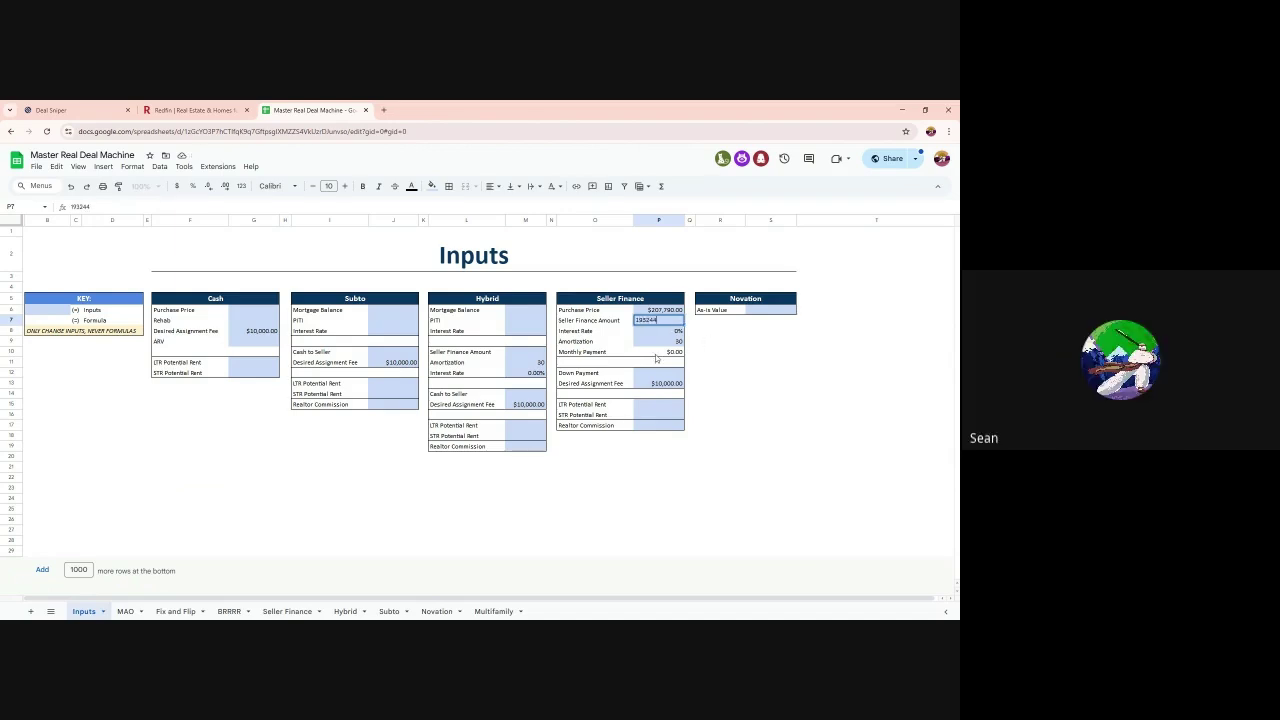
{"action": "key", "text": "Return"}
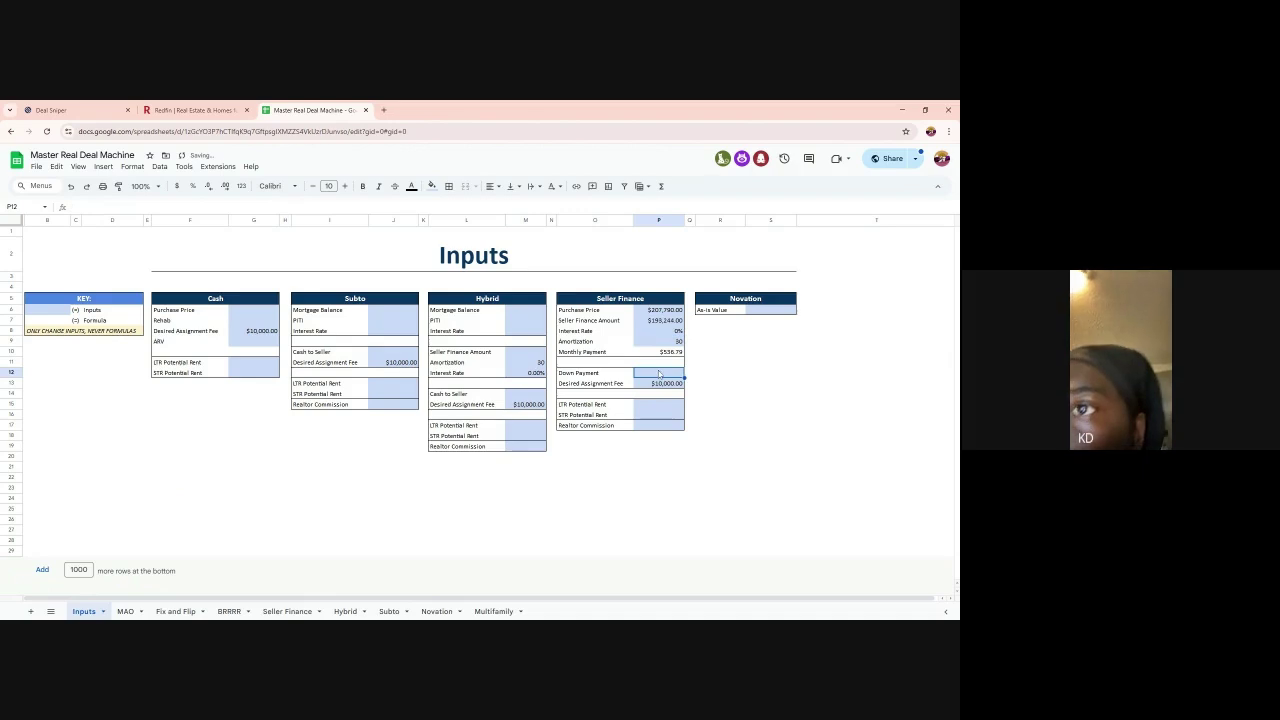
{"action": "left_click", "coordinate": [658, 373]}
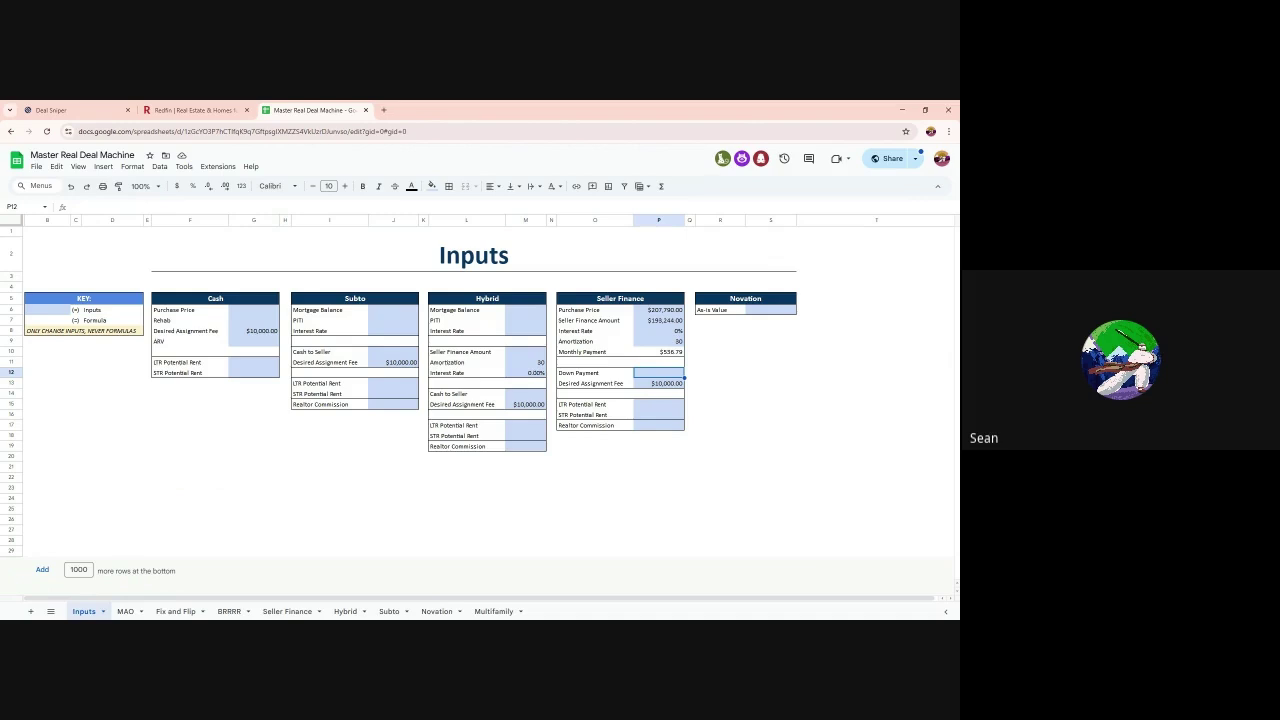
{"action": "left_click", "coordinate": [665, 321]}
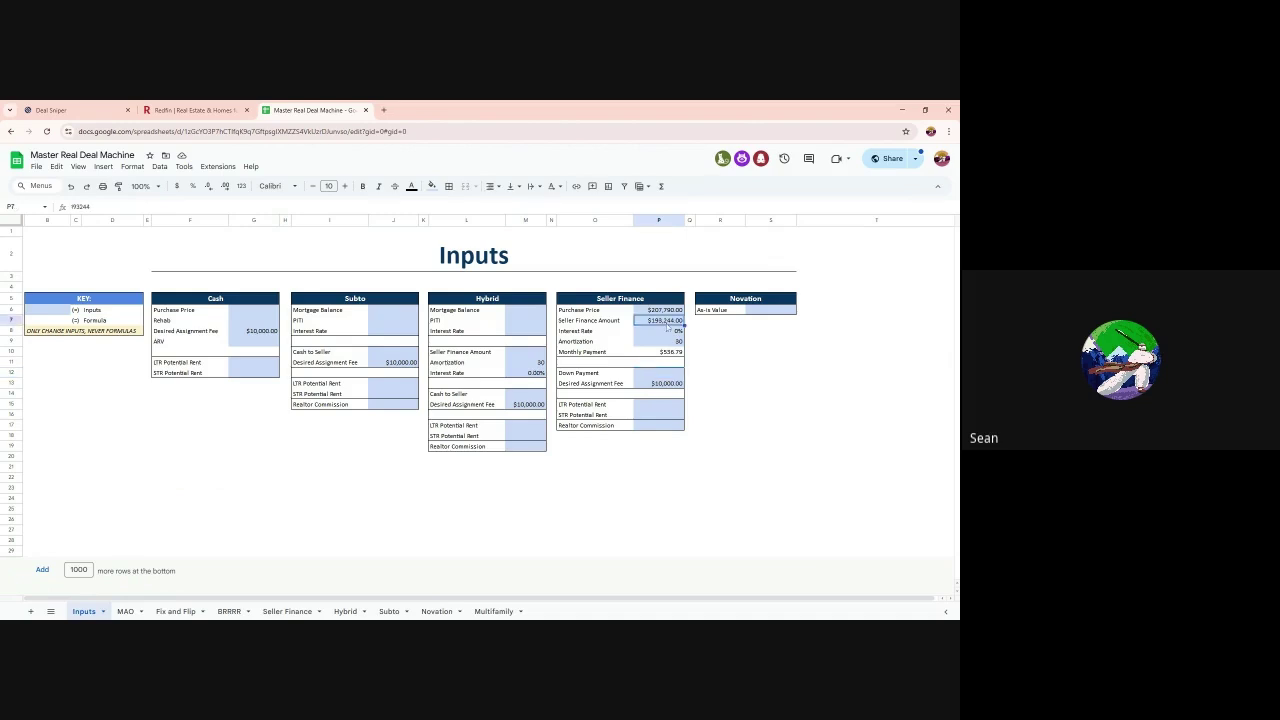
{"action": "key", "text": "Down"}
{"action": "key", "text": "Down"}
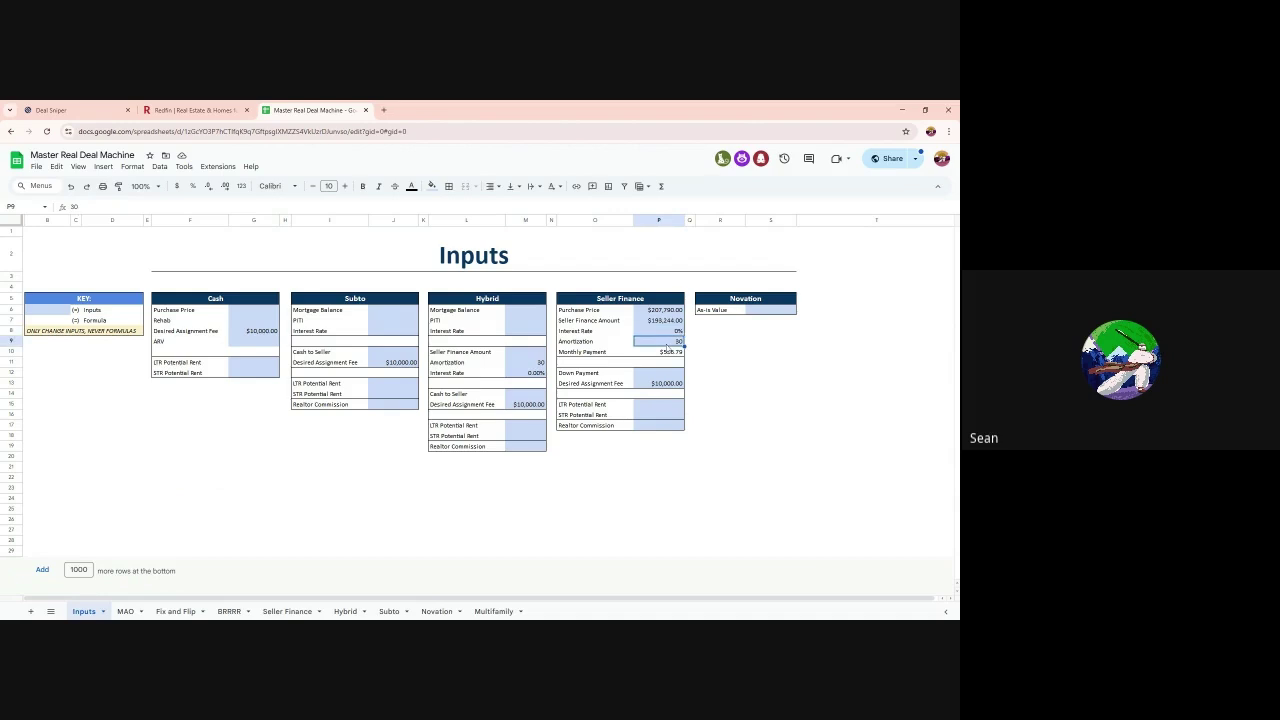
{"action": "left_click", "coordinate": [669, 356]}
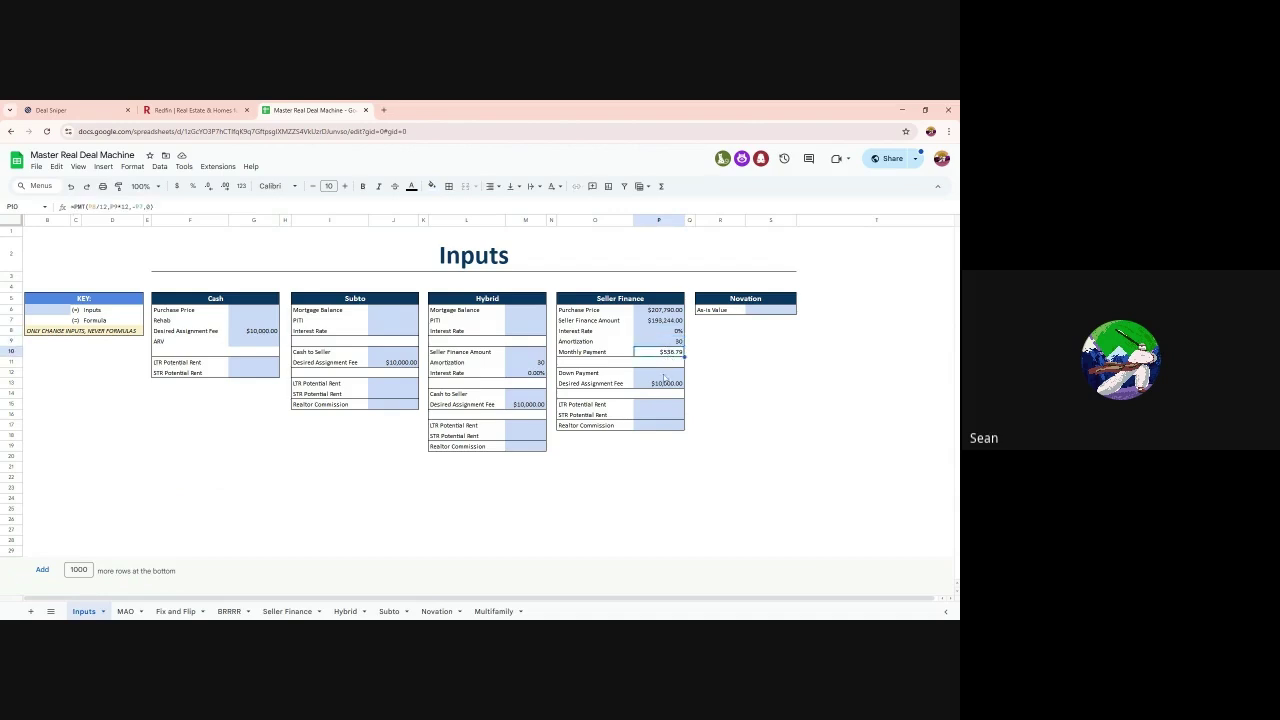
{"action": "left_click", "coordinate": [660, 321]}
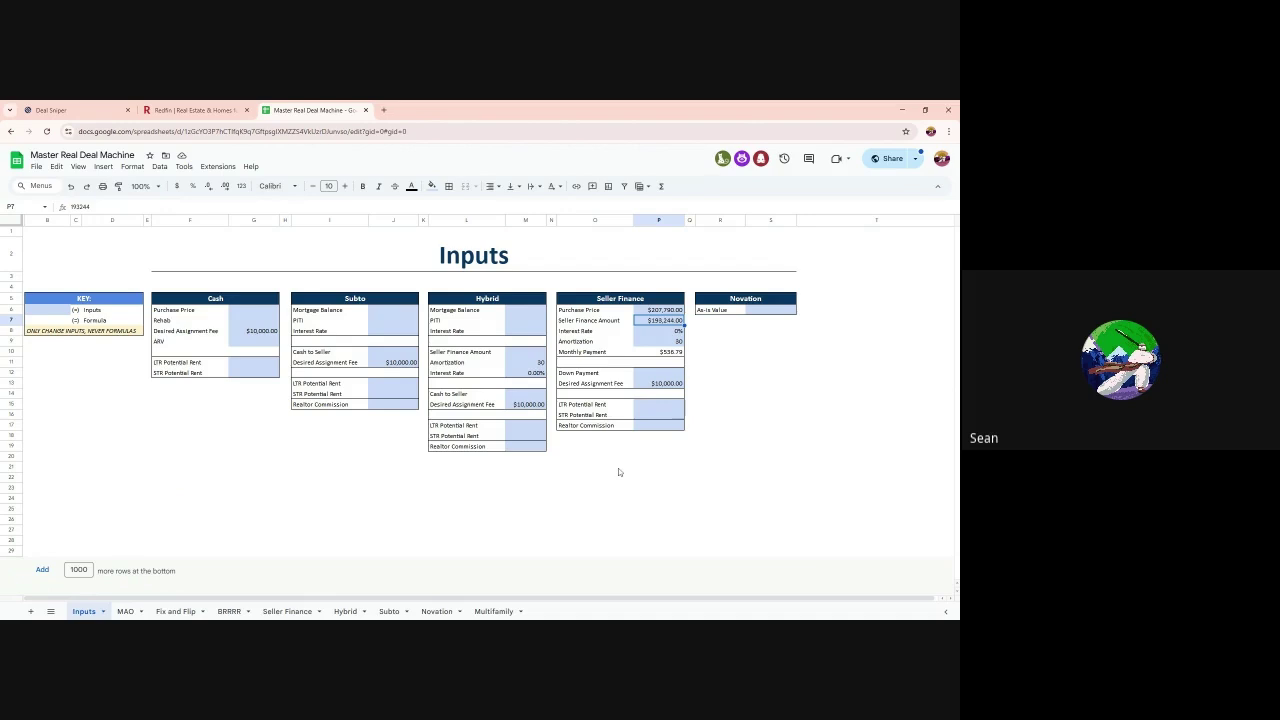
- Set the down payment in the Seller Finance table to 14545
{"action": "left_click", "coordinate": [645, 373]}
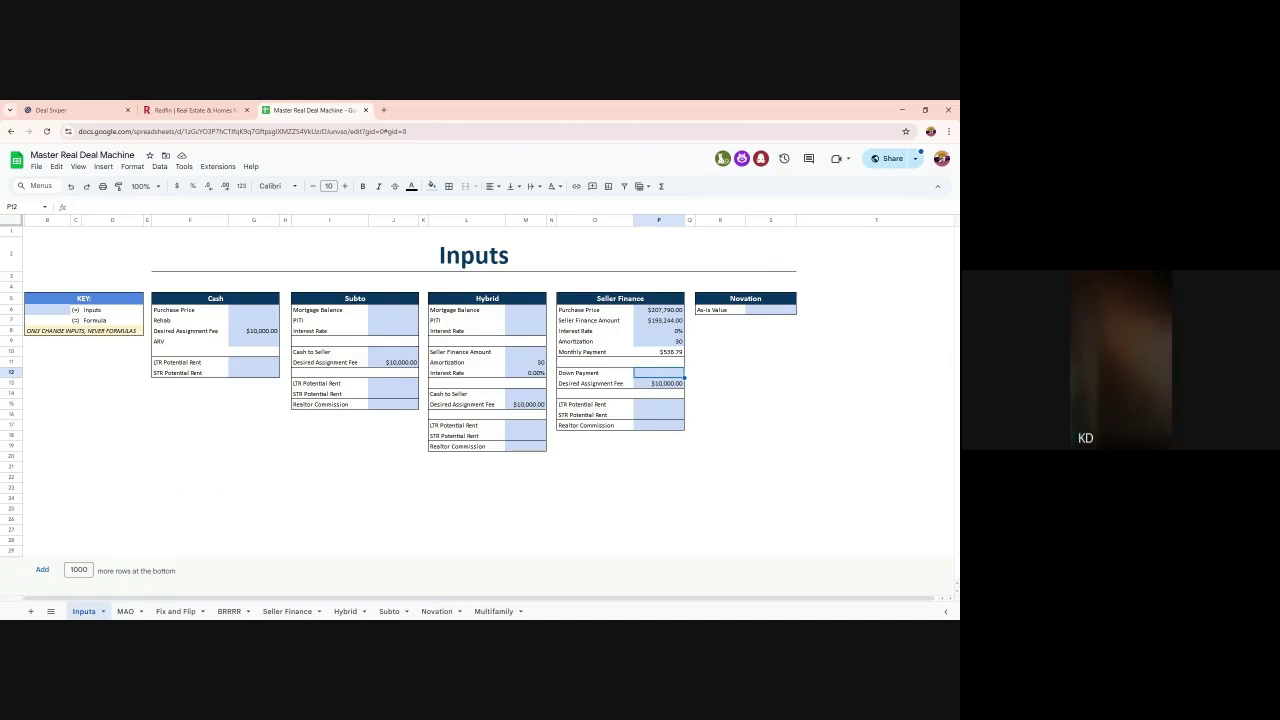
{"action": "type", "text": "14545"}
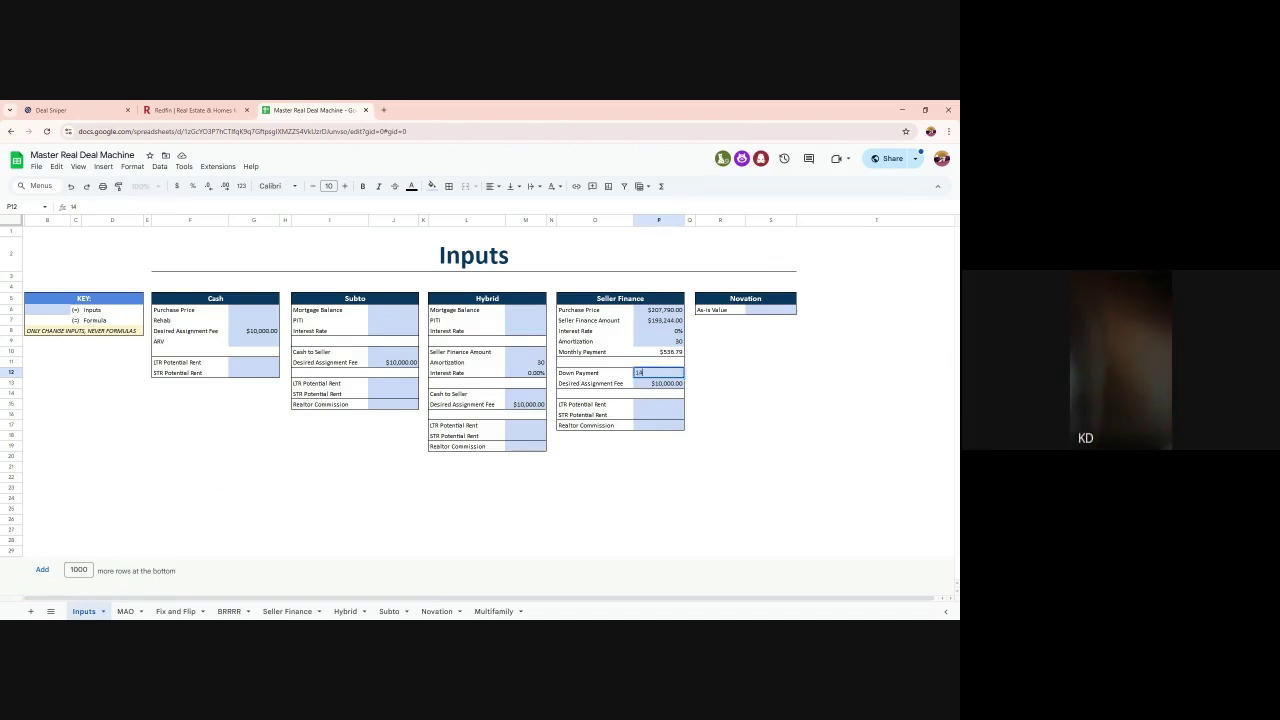
{"action": "left_click", "coordinate": [657, 408]}
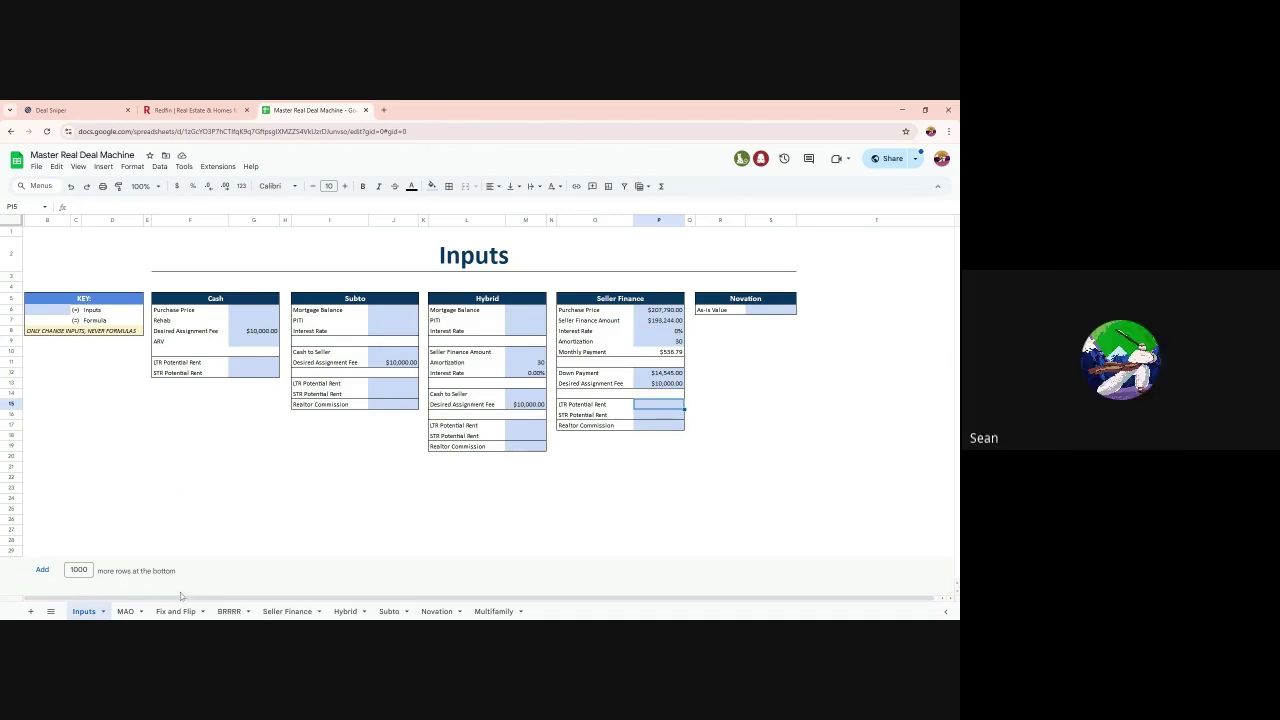
- Switch to Redfin and open the $350,000 coming-soon listing from the home feed
{"action": "left_click", "coordinate": [70, 113]}
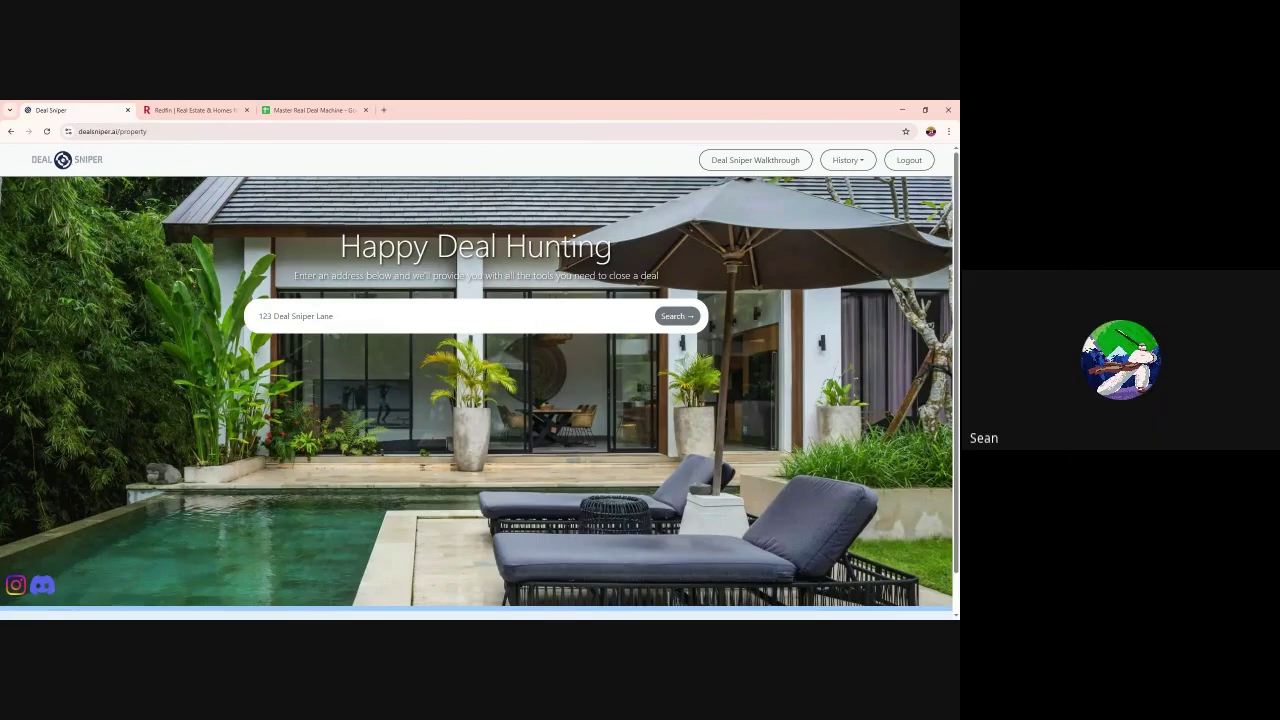
{"action": "left_click", "coordinate": [190, 110]}
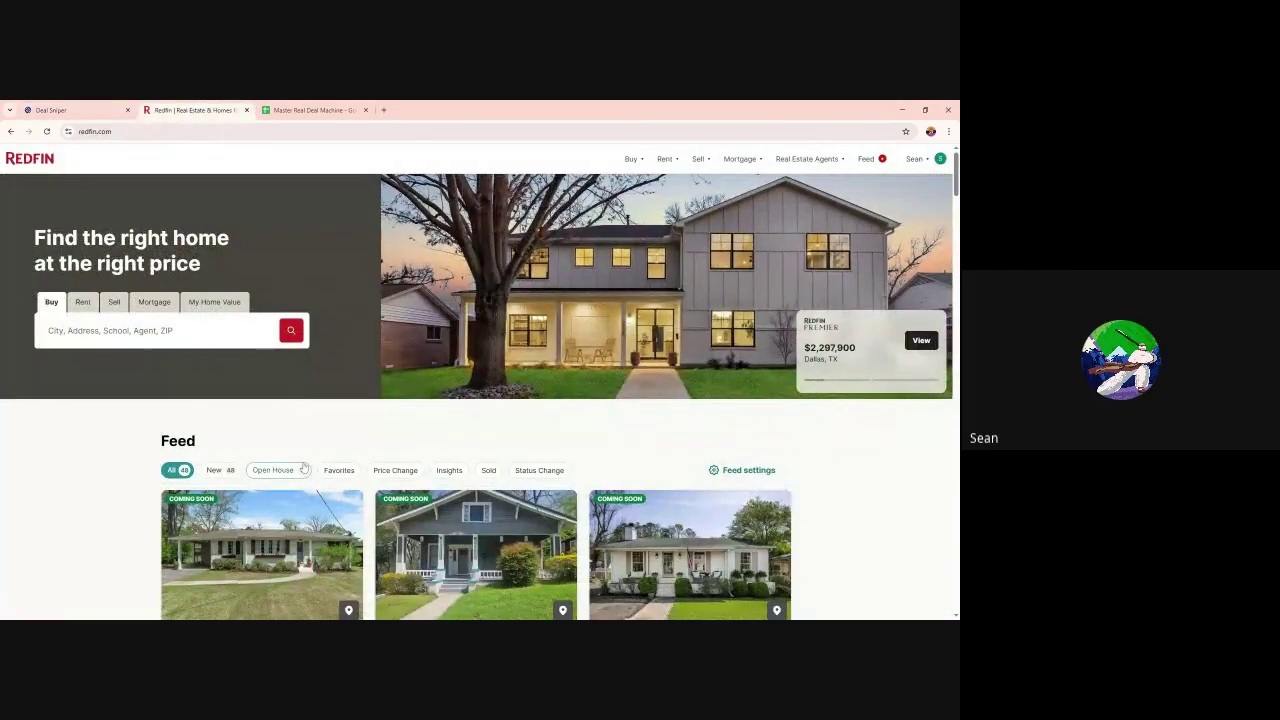
{"action": "scroll", "coordinate": [285, 483], "scroll_direction": "down", "scroll_amount": 3}
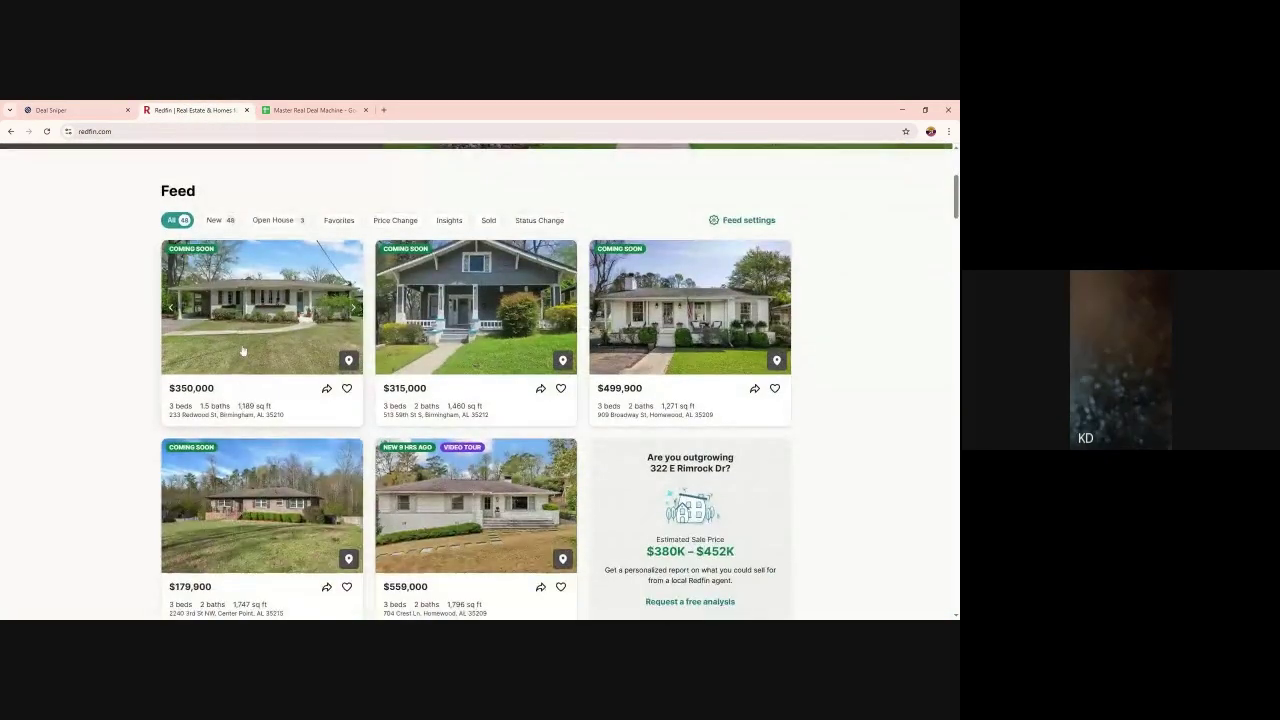
{"action": "left_click", "coordinate": [250, 393]}
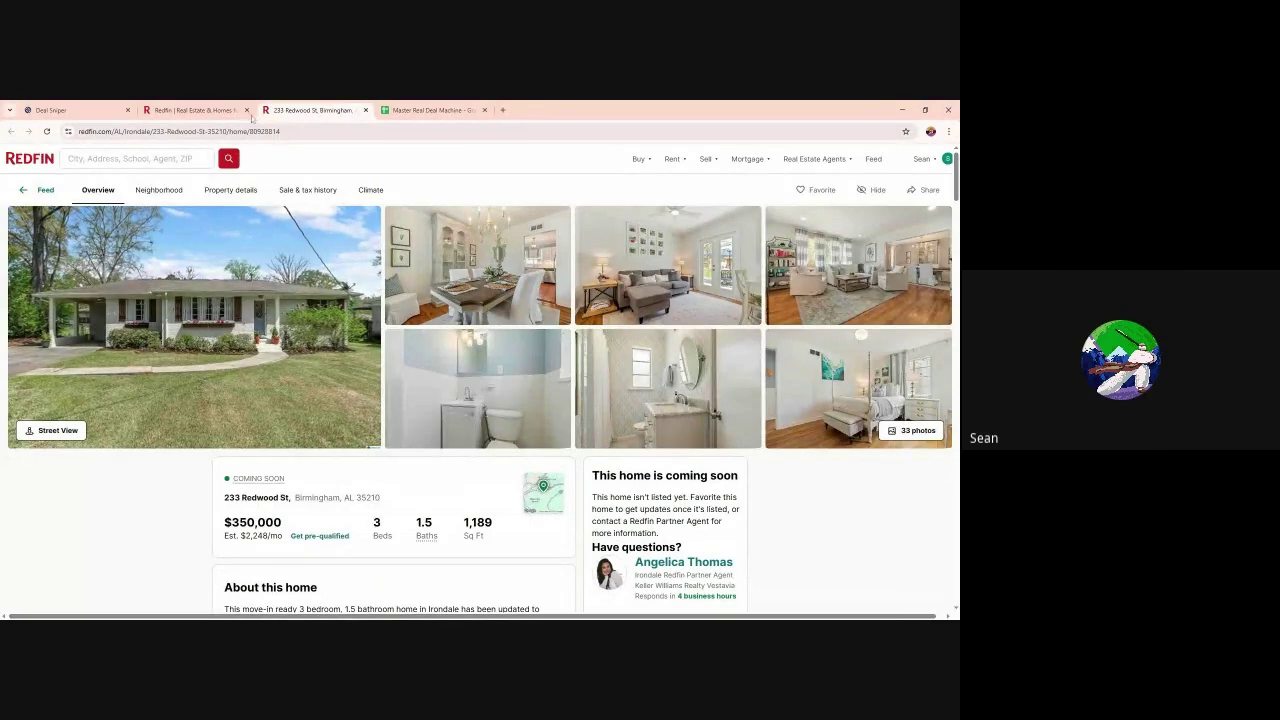
- Switch back to the Master Real Deal Machine spreadsheet and set the Seller Finance LTR Potential Rent to 1630
{"action": "left_click", "coordinate": [414, 109]}
{"action": "type", "text": "1630"}
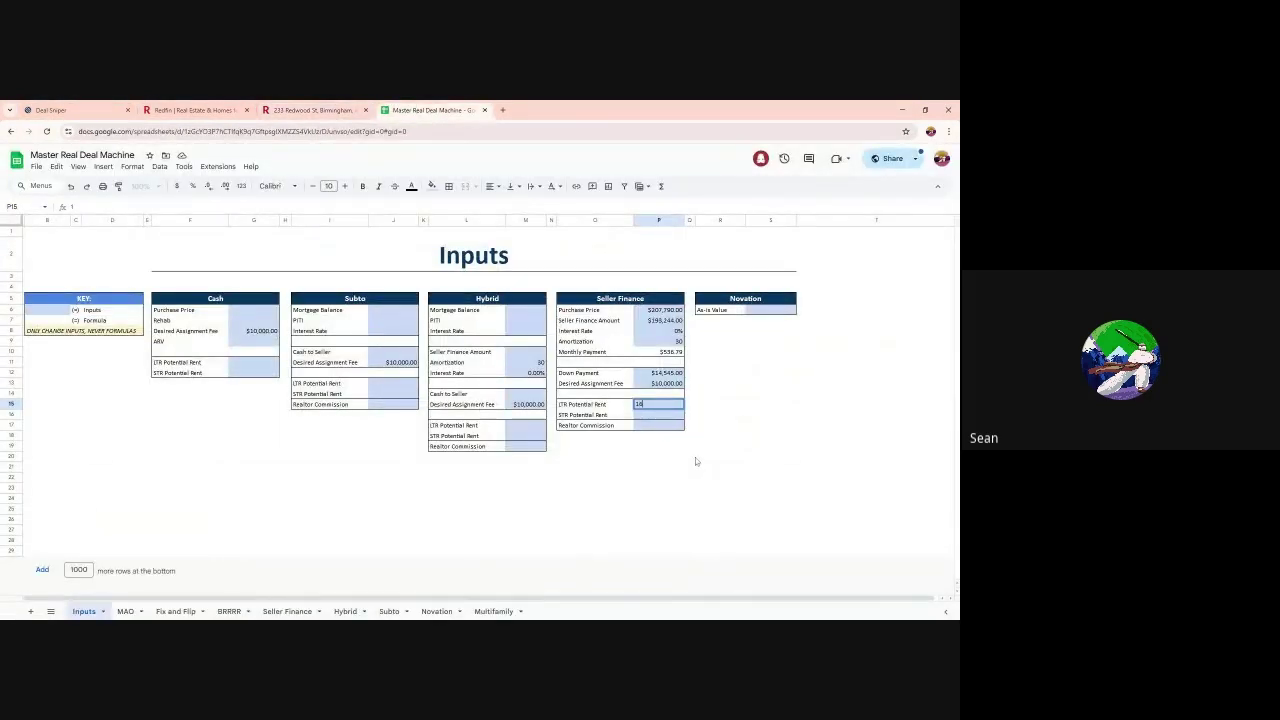
- Set the Payment in the Seller Finance sheet's Seller Finance Breakdown to 700
{"action": "left_click", "coordinate": [287, 611]}
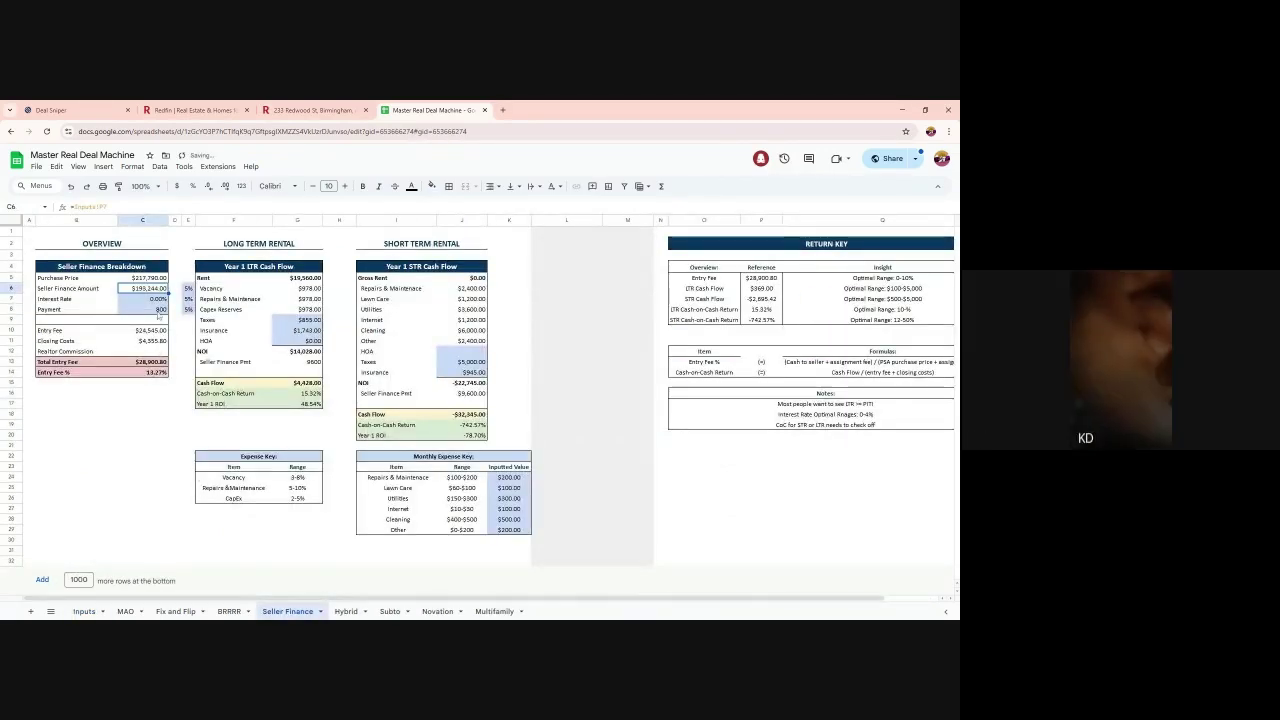
{"action": "key", "text": "Down"}
{"action": "key", "text": "Down"}
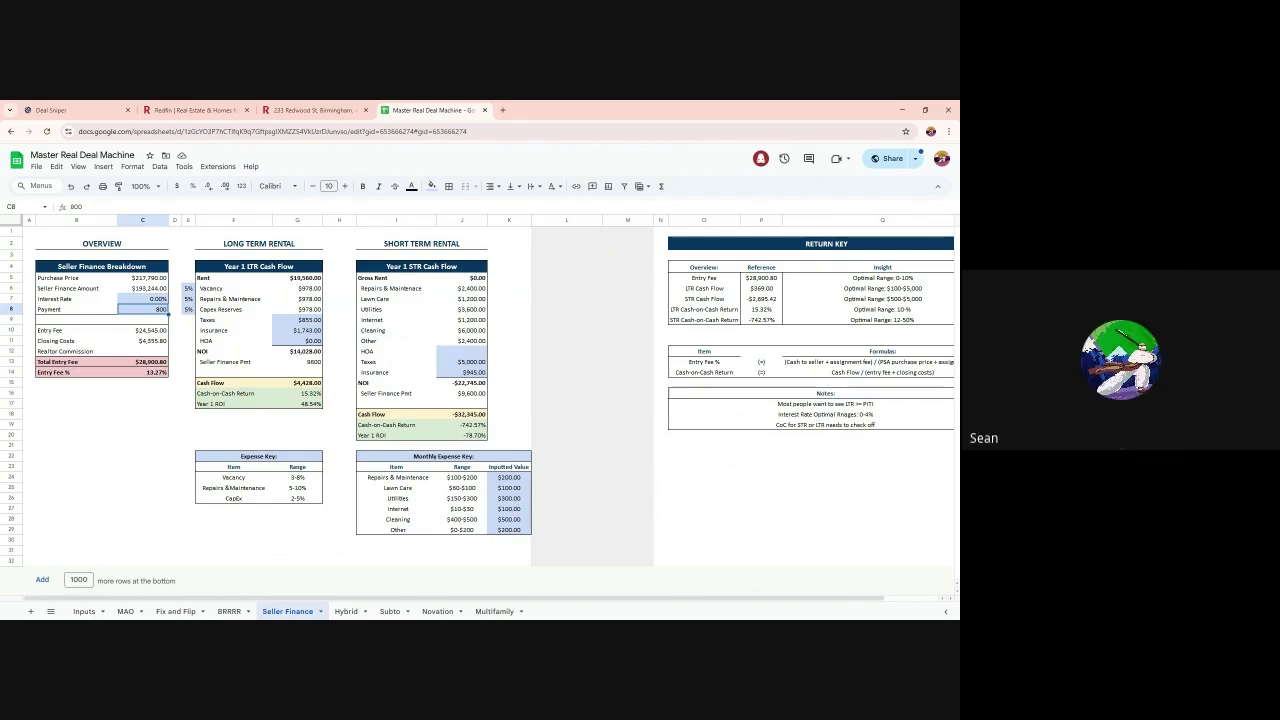
{"action": "type", "text": "700"}
{"action": "left_click", "coordinate": [186, 383]}
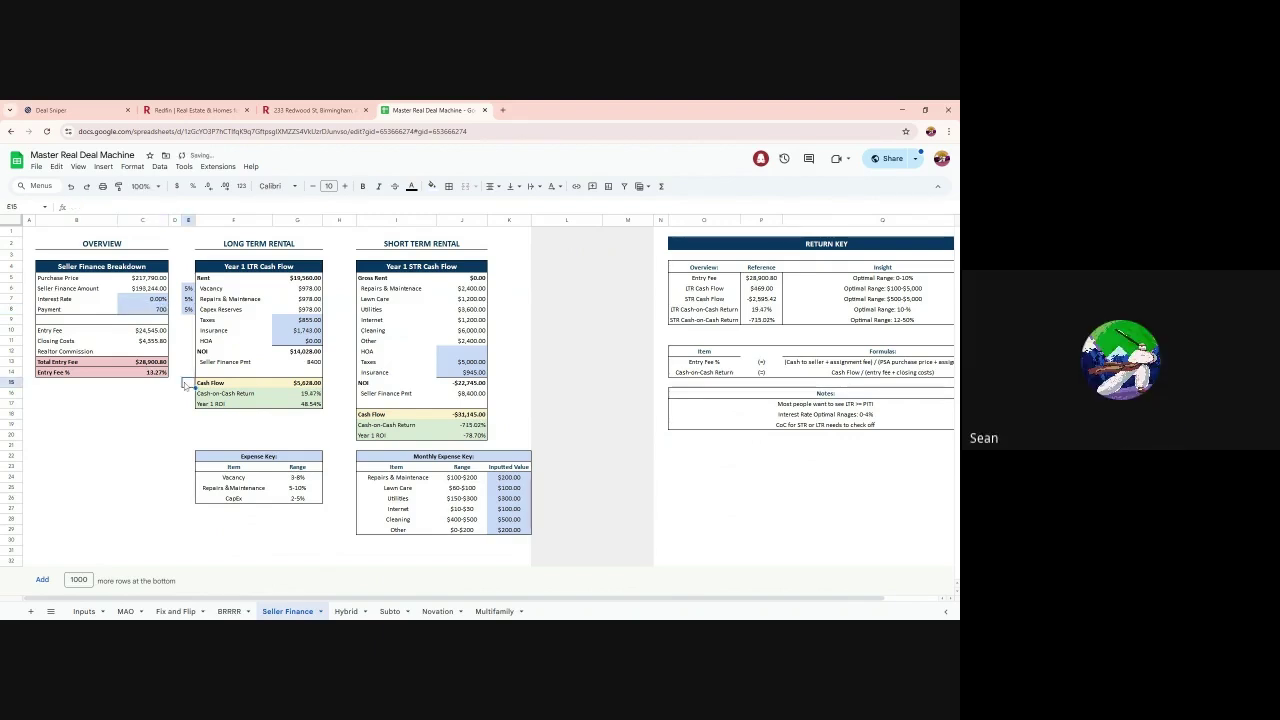
- Set the Taxes to 613 and the Insurance to 792 in the Year 1 LTR Cash Flow table
{"action": "left_click", "coordinate": [320, 321]}
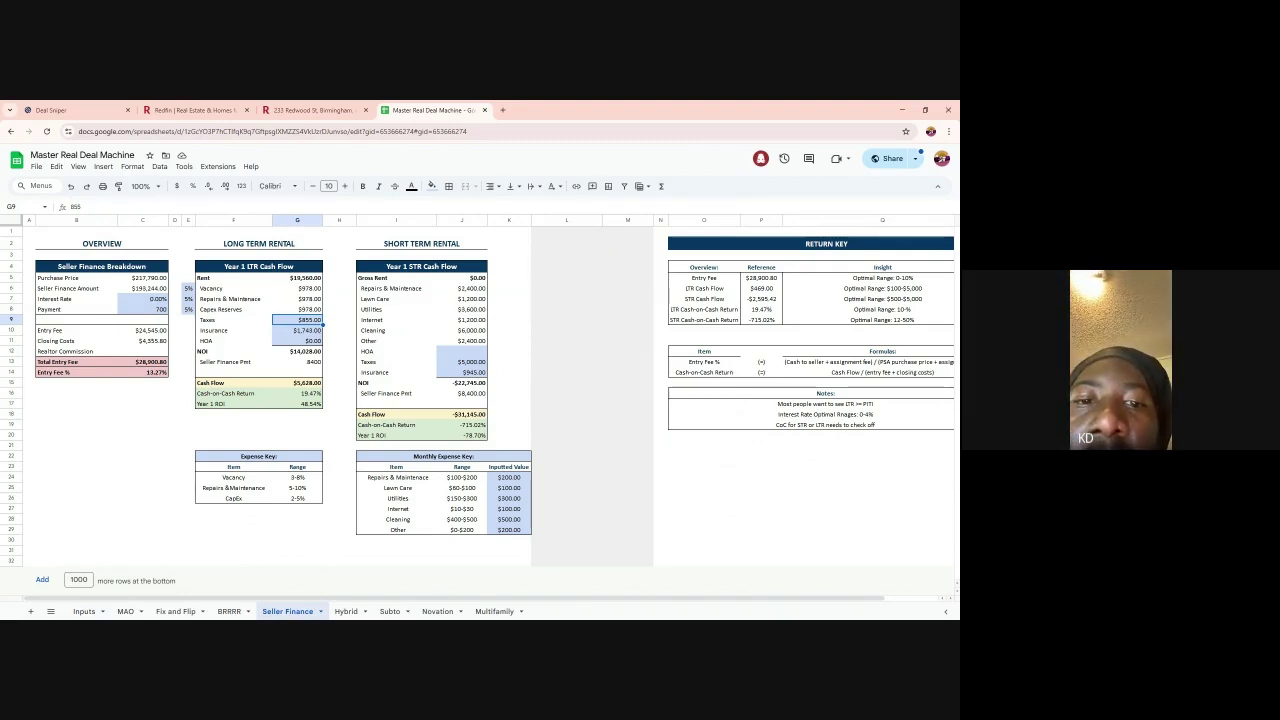
{"action": "type", "text": "613"}
{"action": "key", "text": "Return"}
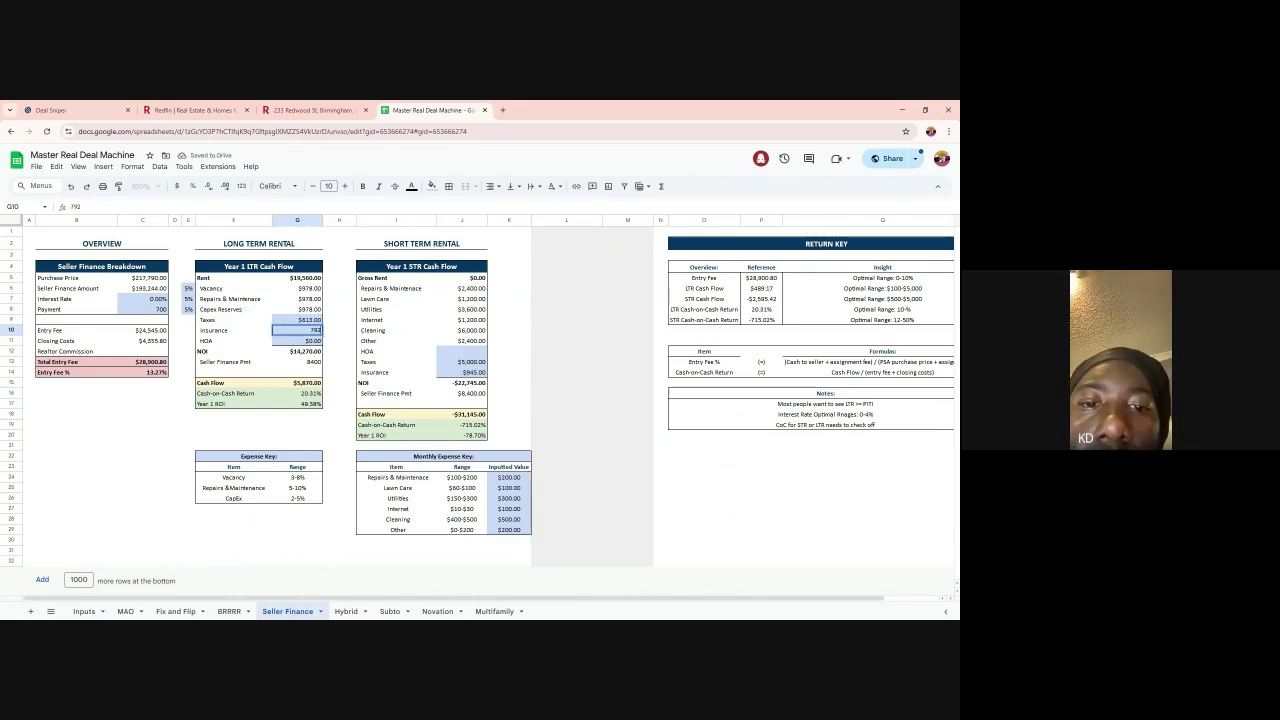
{"action": "type", "text": "792"}
{"action": "left_click", "coordinate": [160, 412]}
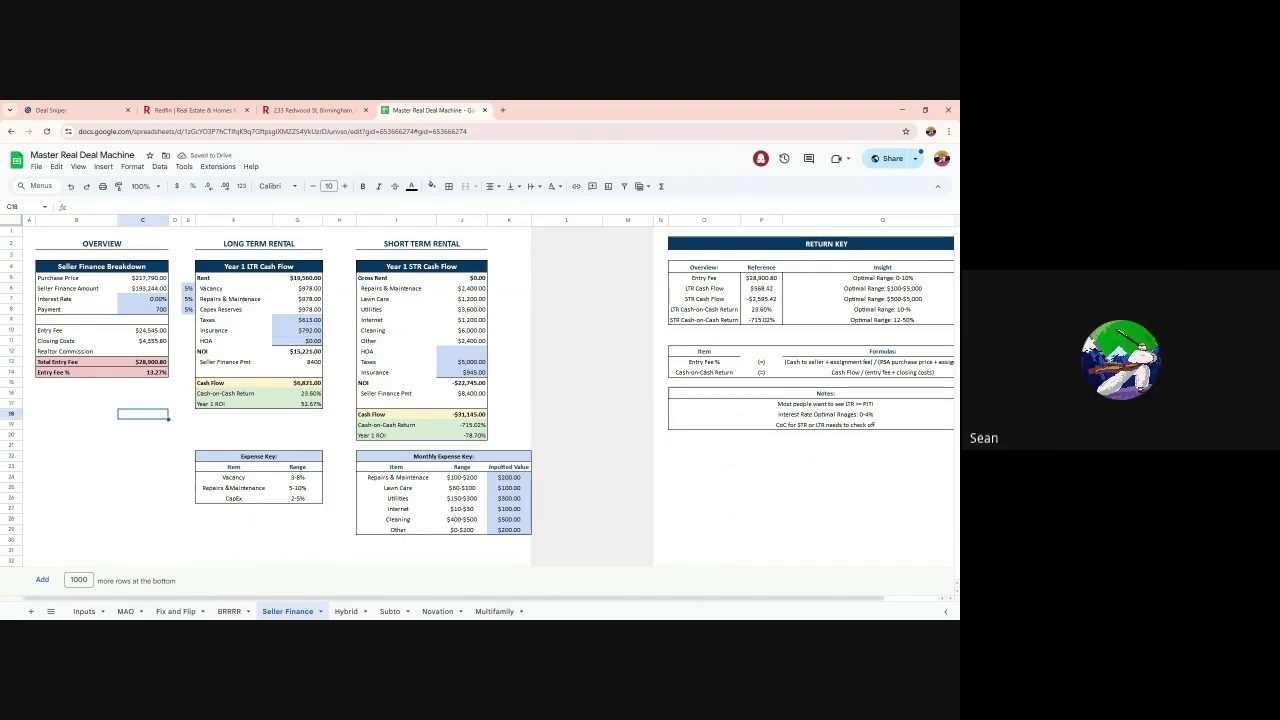
- Compare the Seller Finance figures on the Inputs sheet, including down payment and assignment fee, with the payment and purchase price in the Seller Finance Breakdown
{"action": "left_click", "coordinate": [84, 611]}
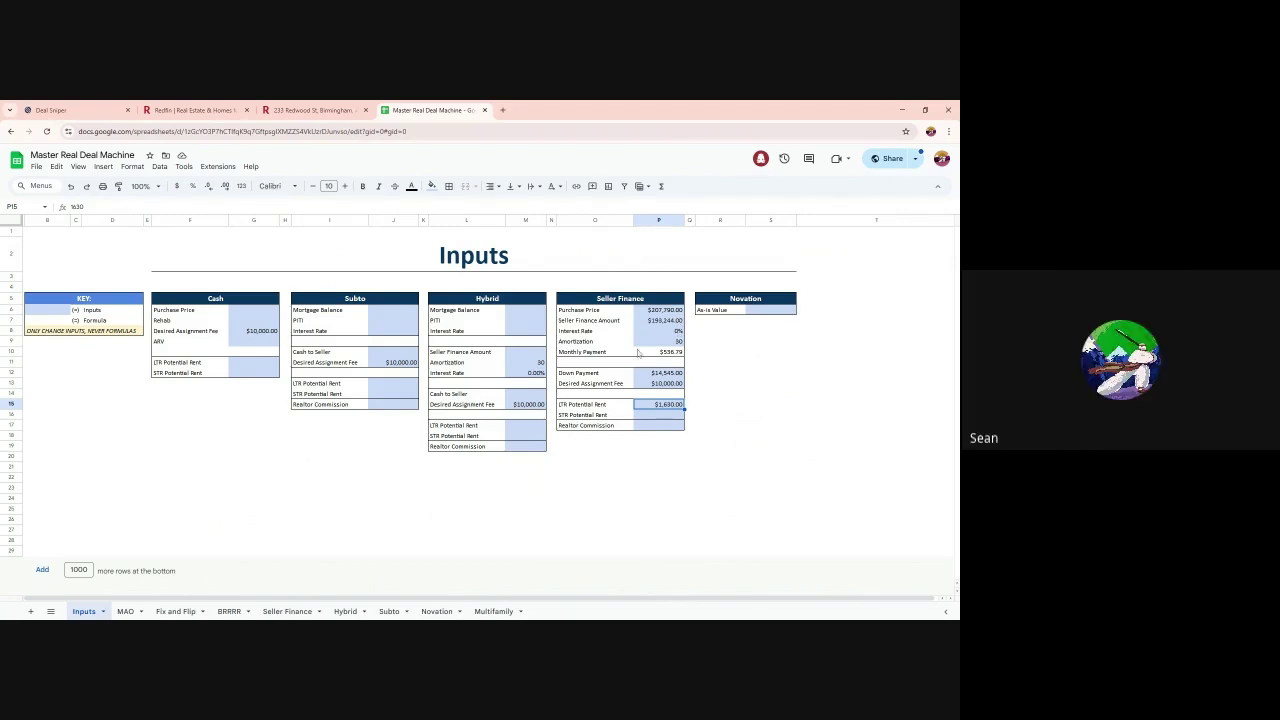
{"action": "left_click", "coordinate": [665, 311]}
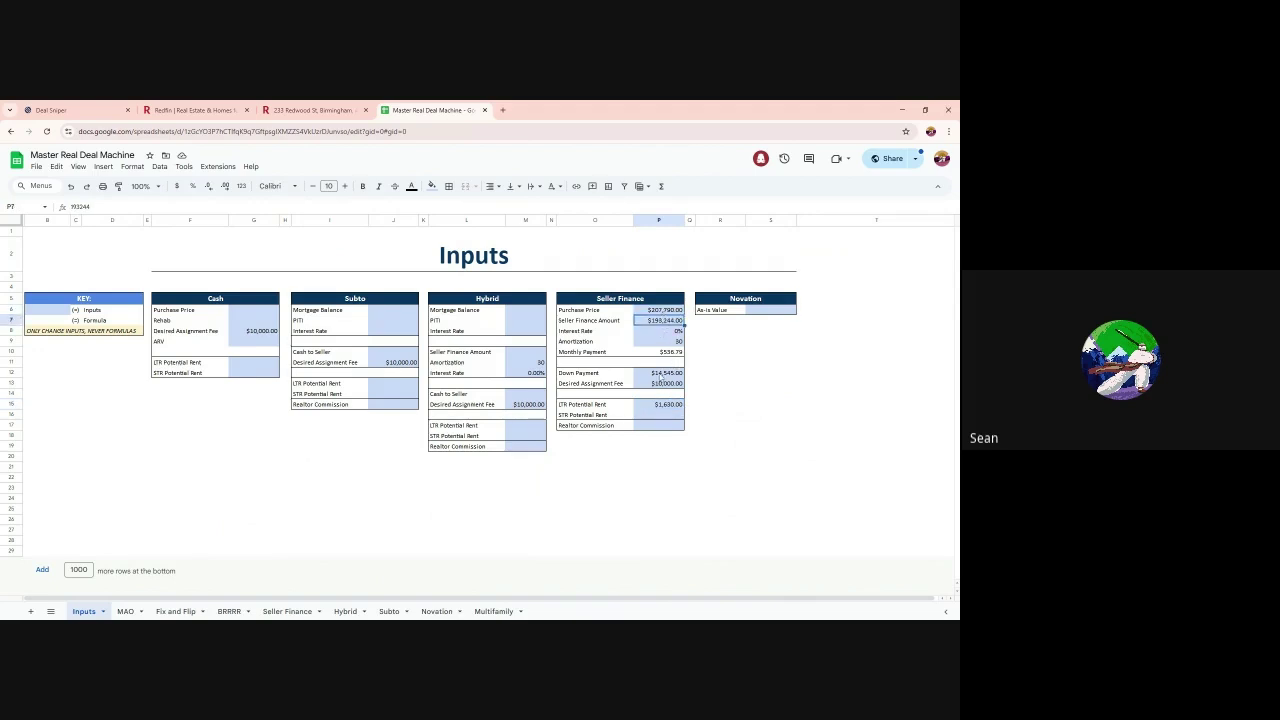
{"action": "left_click", "coordinate": [662, 373]}
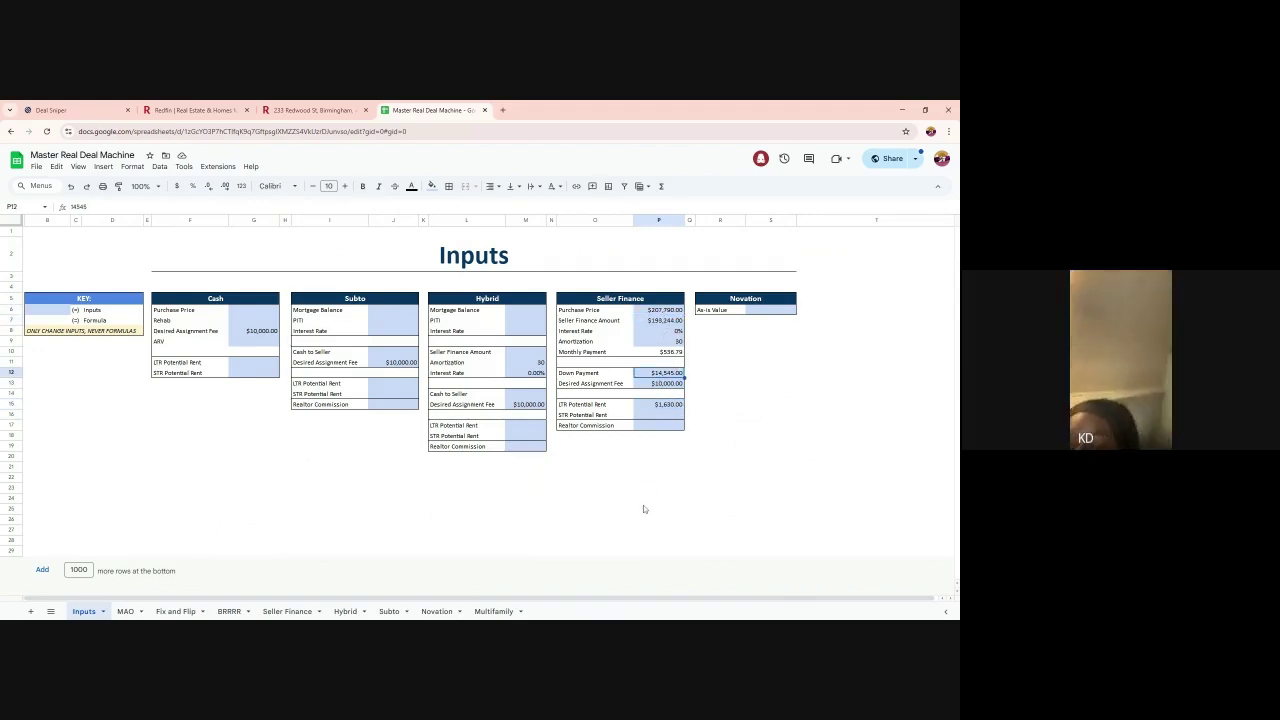
{"action": "left_click", "coordinate": [651, 467]}
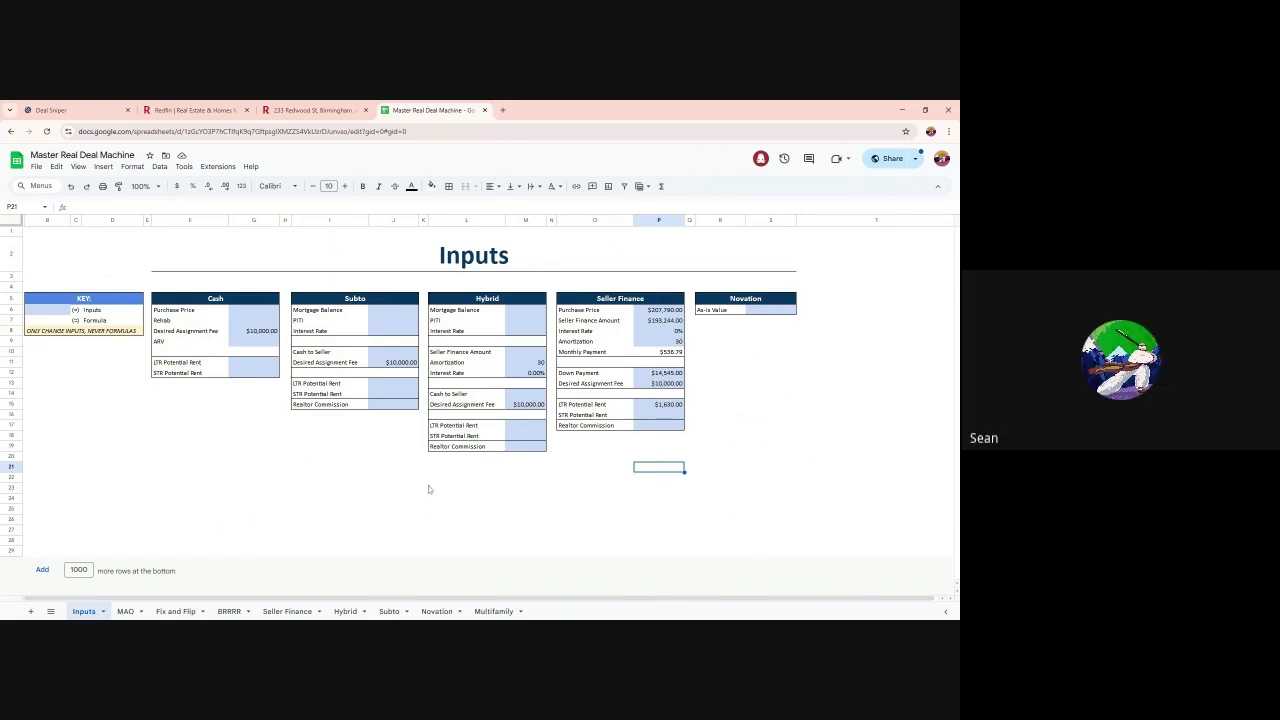
{"action": "left_click", "coordinate": [287, 611]}
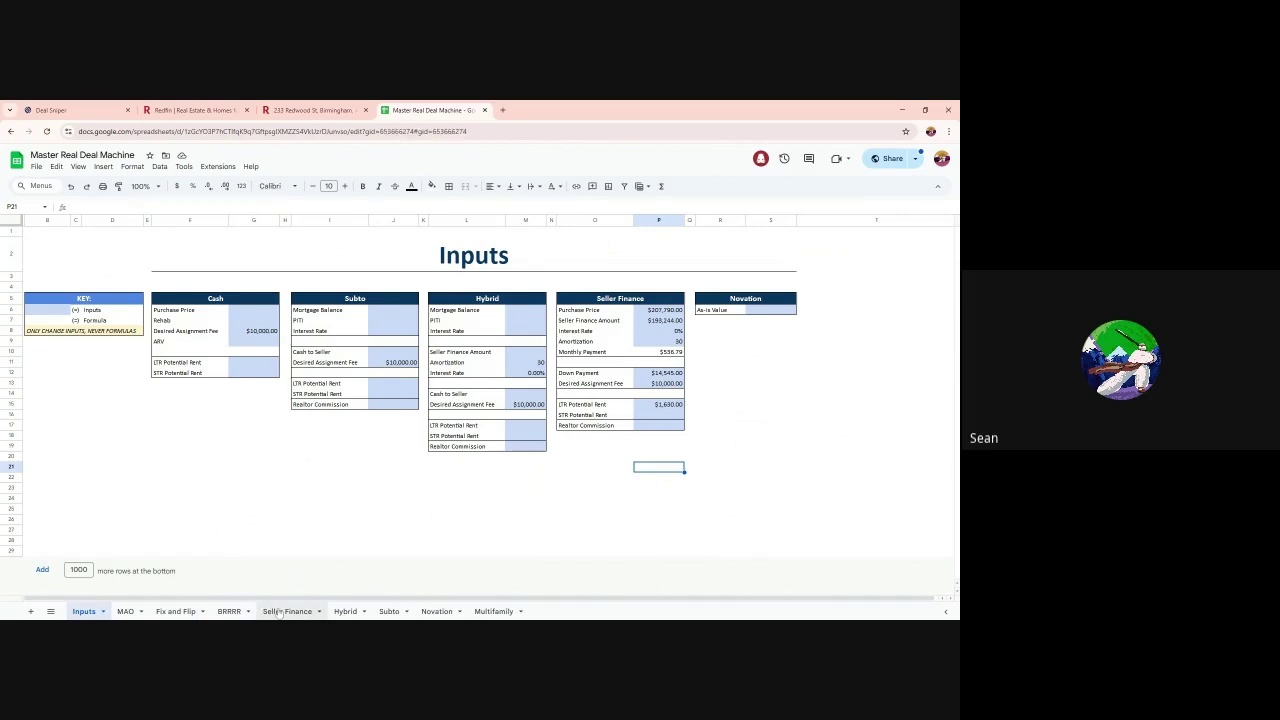
{"action": "left_click", "coordinate": [158, 310]}
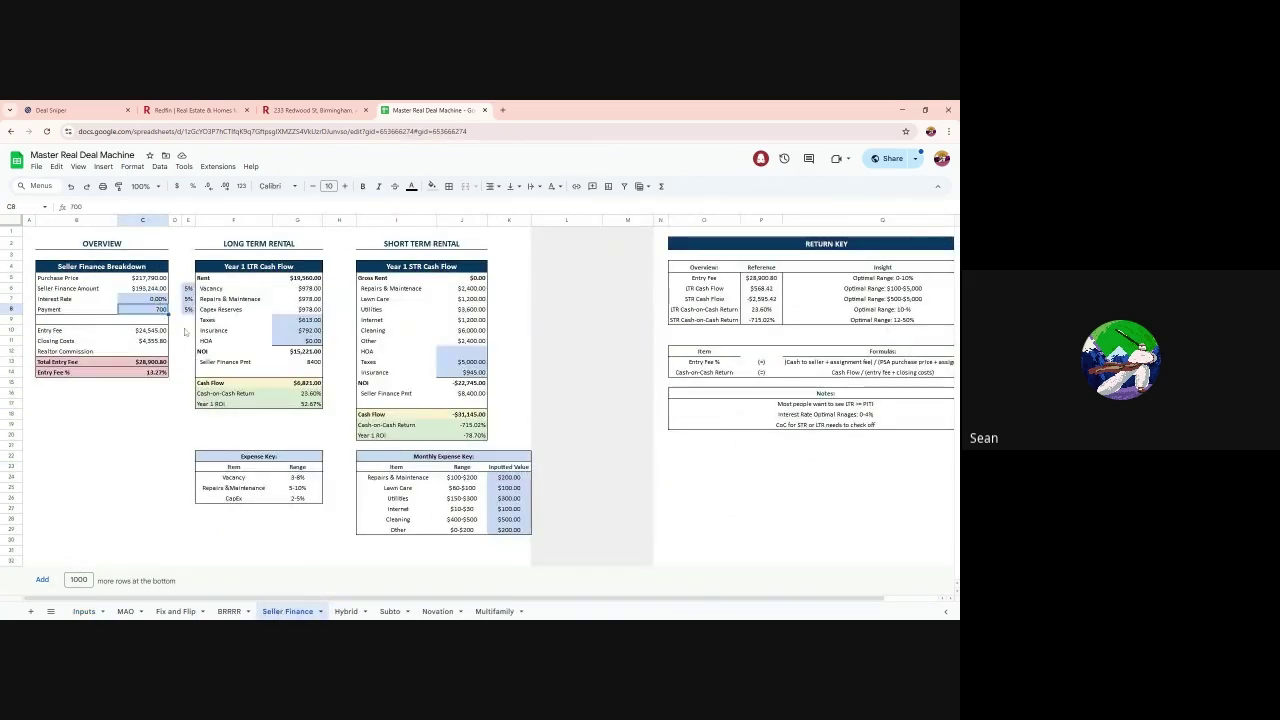
{"action": "left_click", "coordinate": [186, 331]}
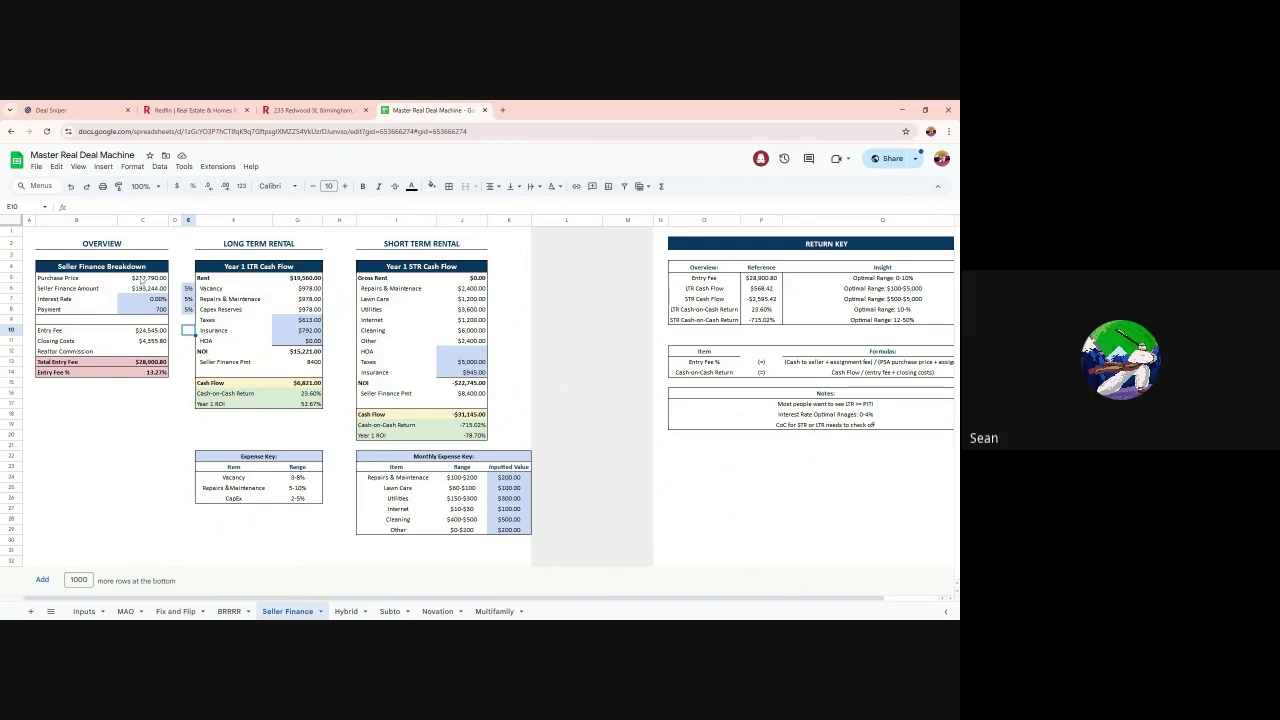
{"action": "left_click", "coordinate": [141, 281]}
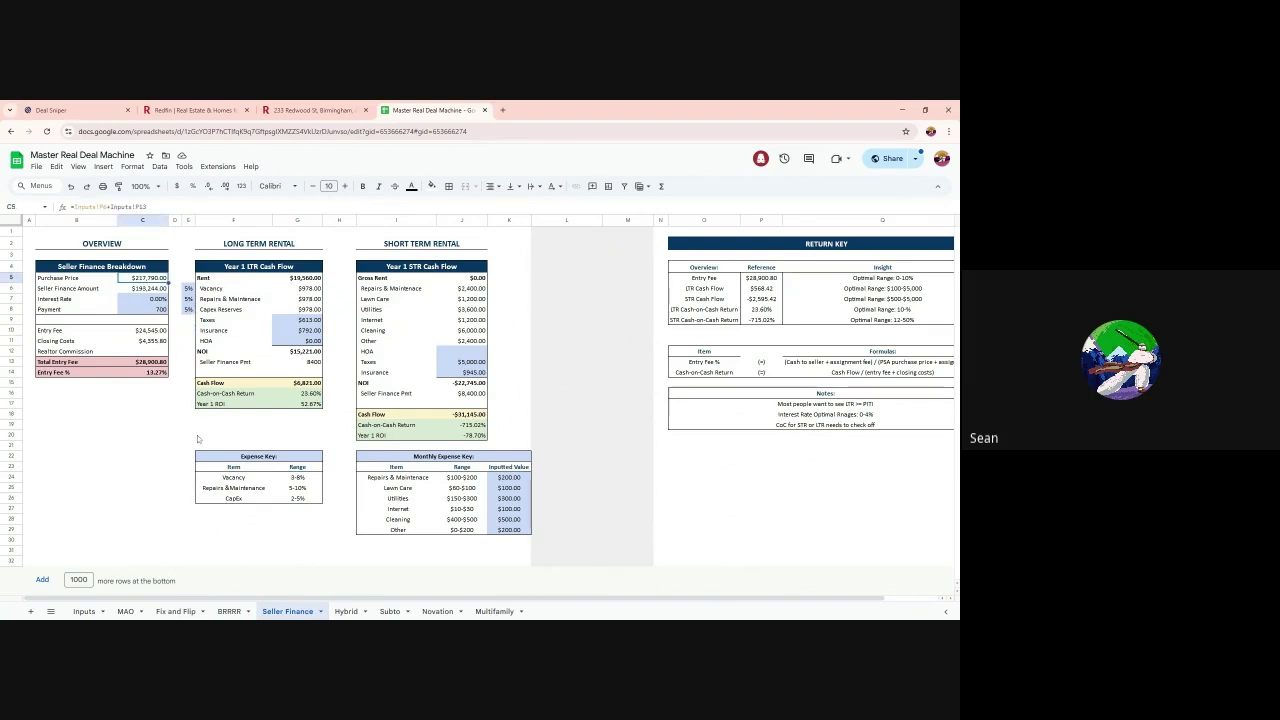
{"action": "left_click", "coordinate": [84, 611]}
{"action": "left_click", "coordinate": [667, 384]}
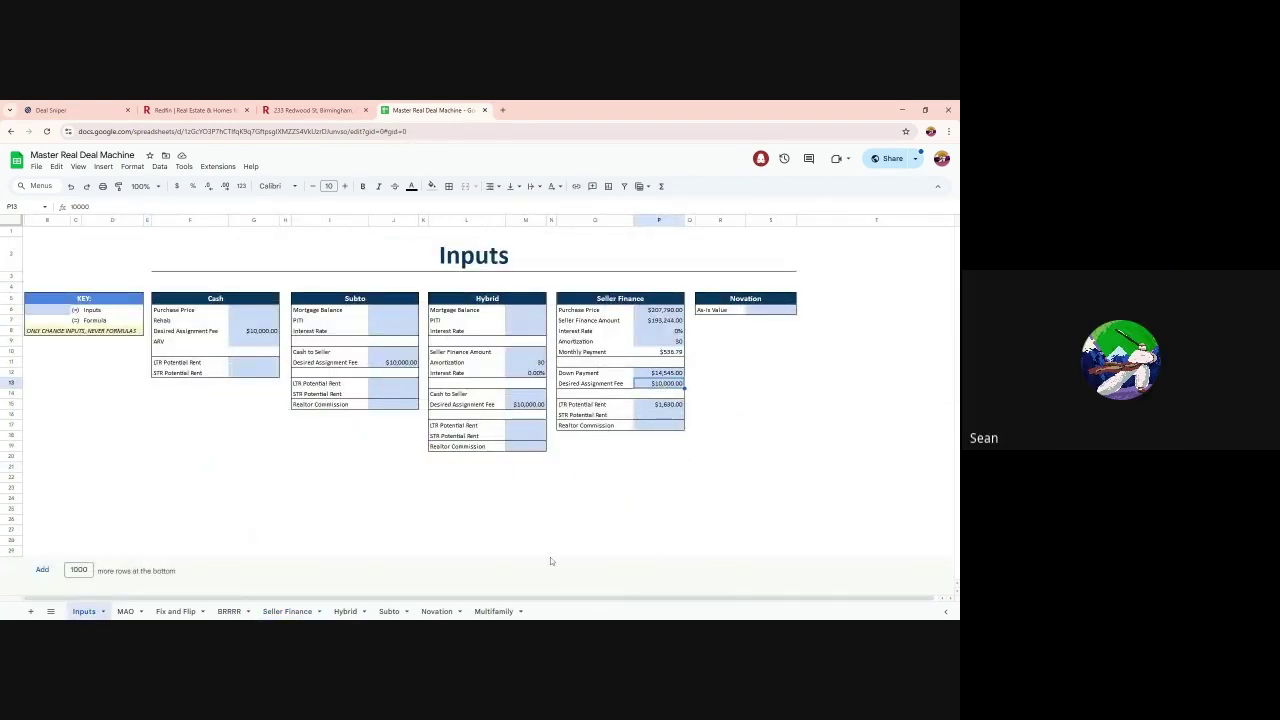
- Examine the Seller Finance sheet's financed amount, payment, entry fee, entry fee percentage and long-term rental cash-on-cash return
{"action": "left_click", "coordinate": [287, 611]}
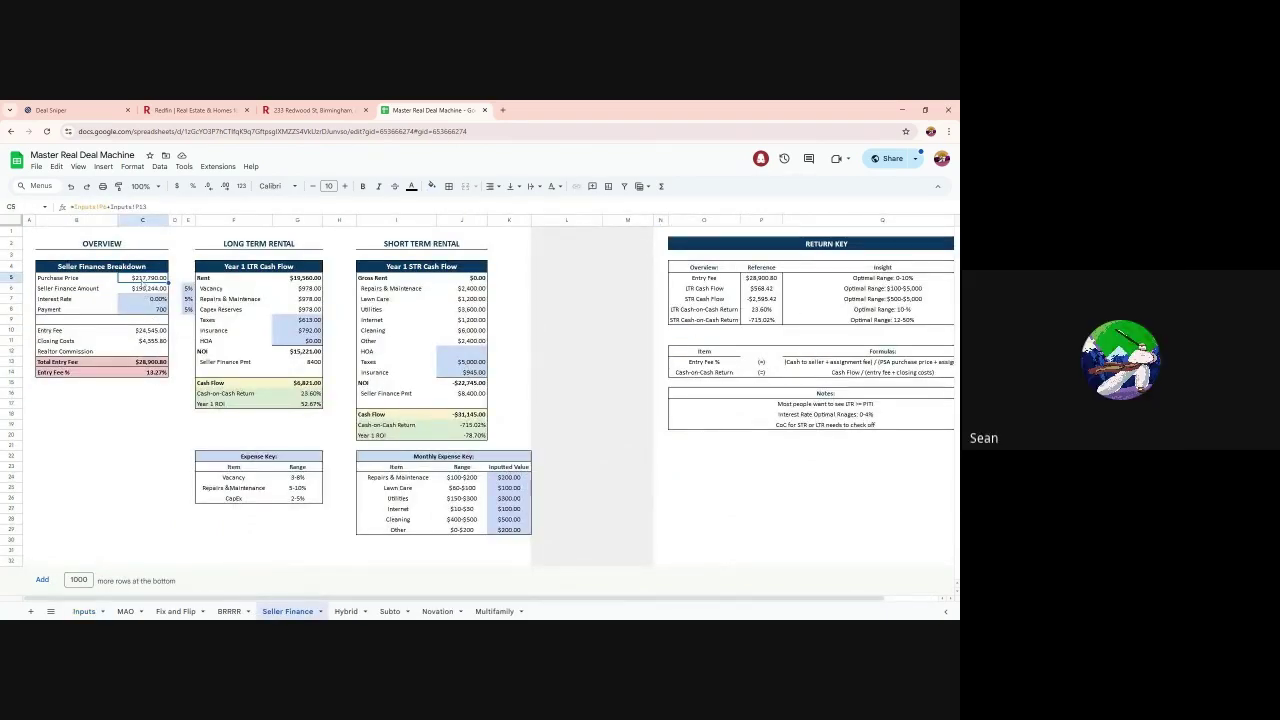
{"action": "left_click", "coordinate": [146, 290]}
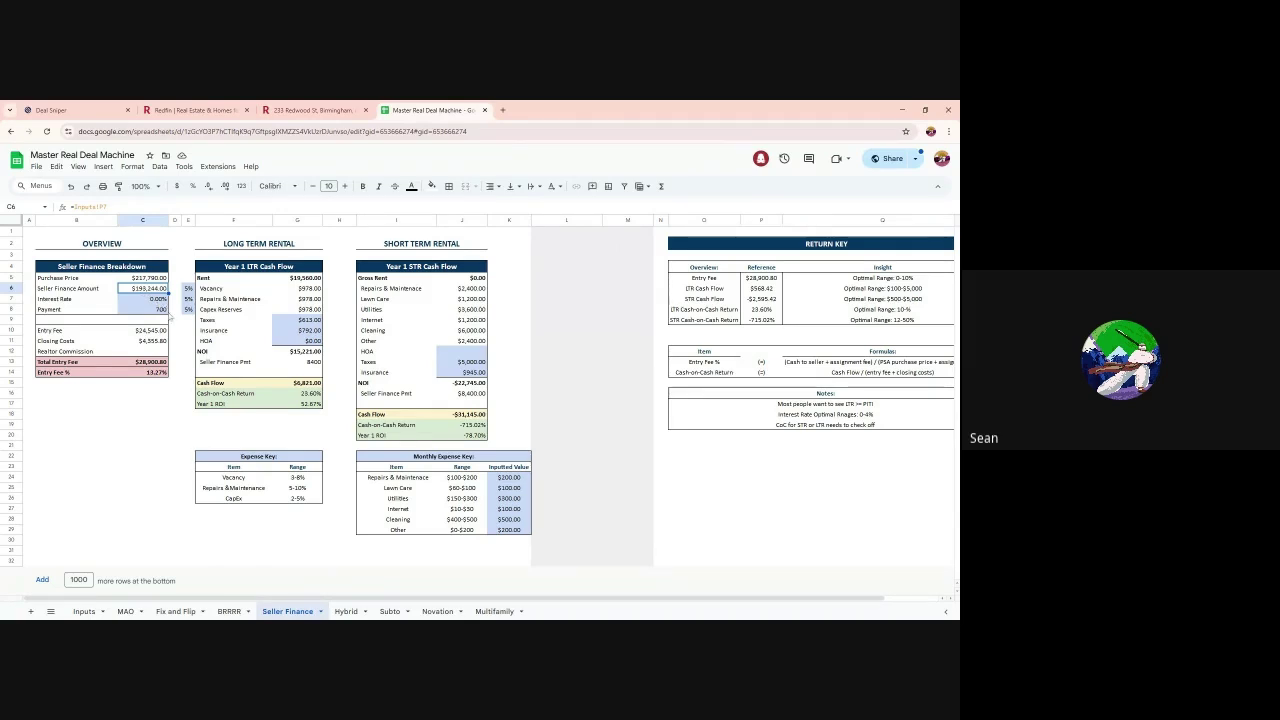
{"action": "left_click", "coordinate": [166, 312]}
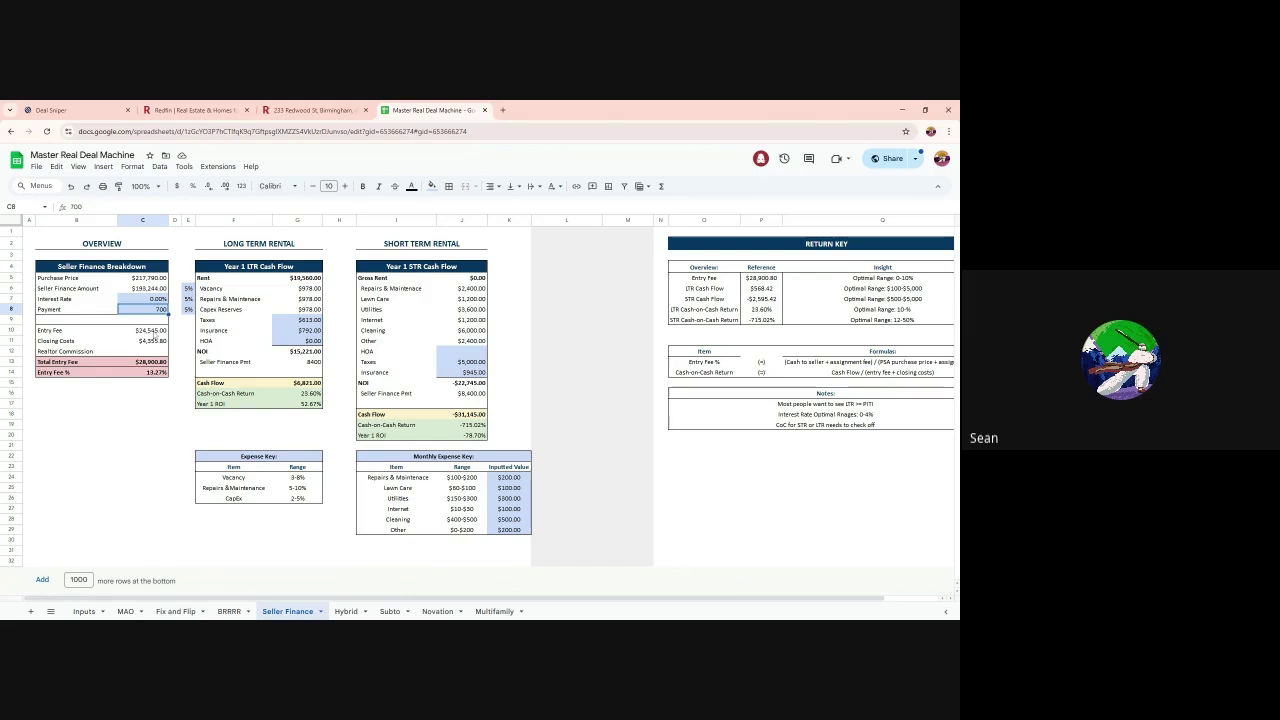
{"action": "left_click", "coordinate": [153, 331]}
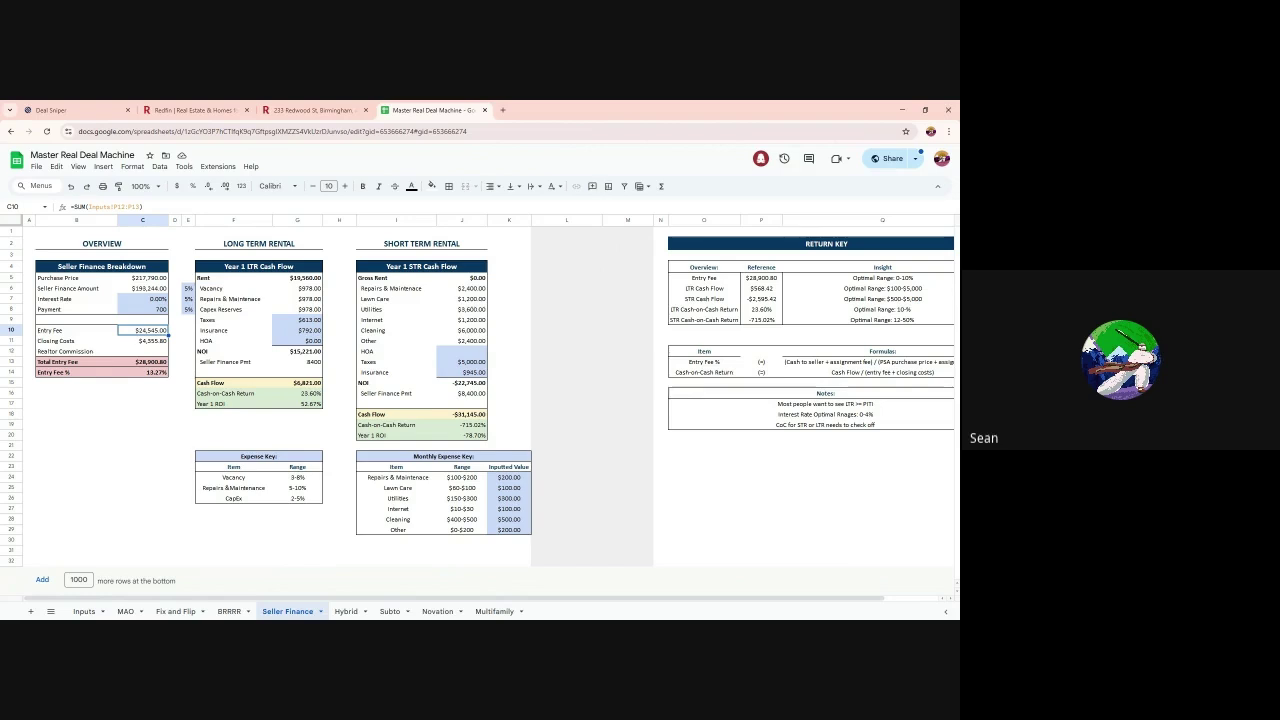
{"action": "left_click", "coordinate": [199, 425]}
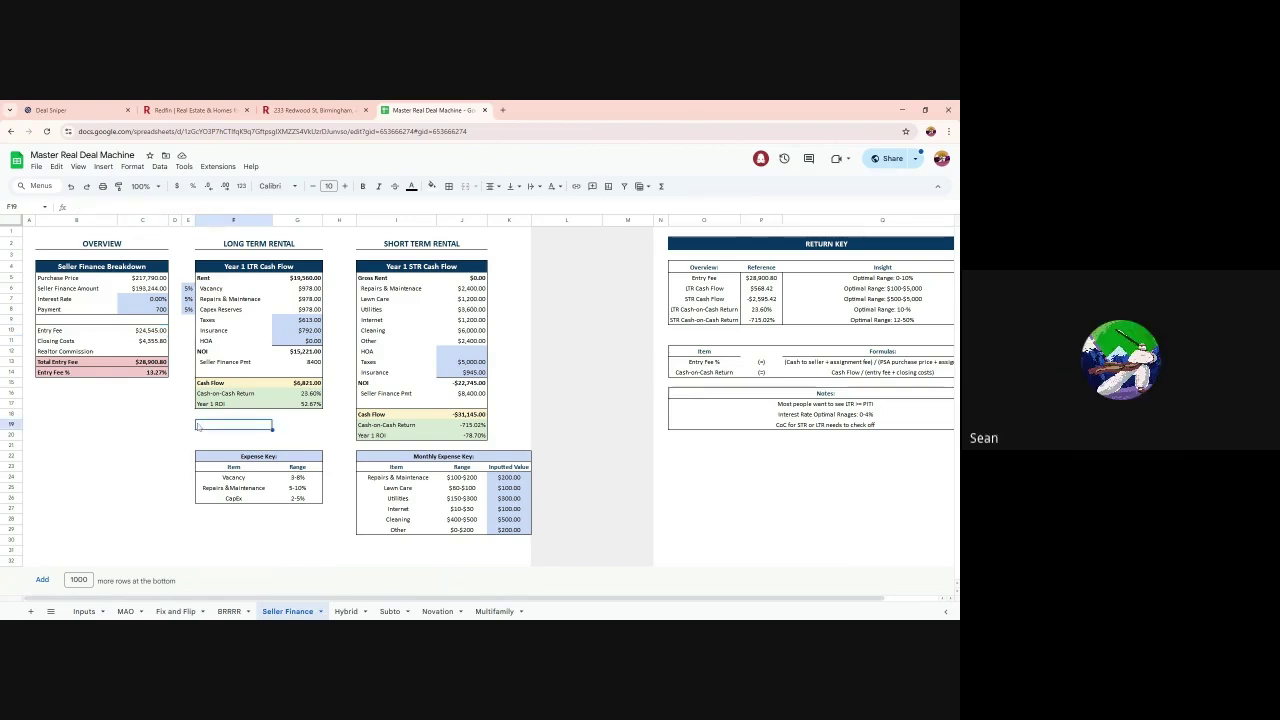
{"action": "left_click", "coordinate": [158, 373]}
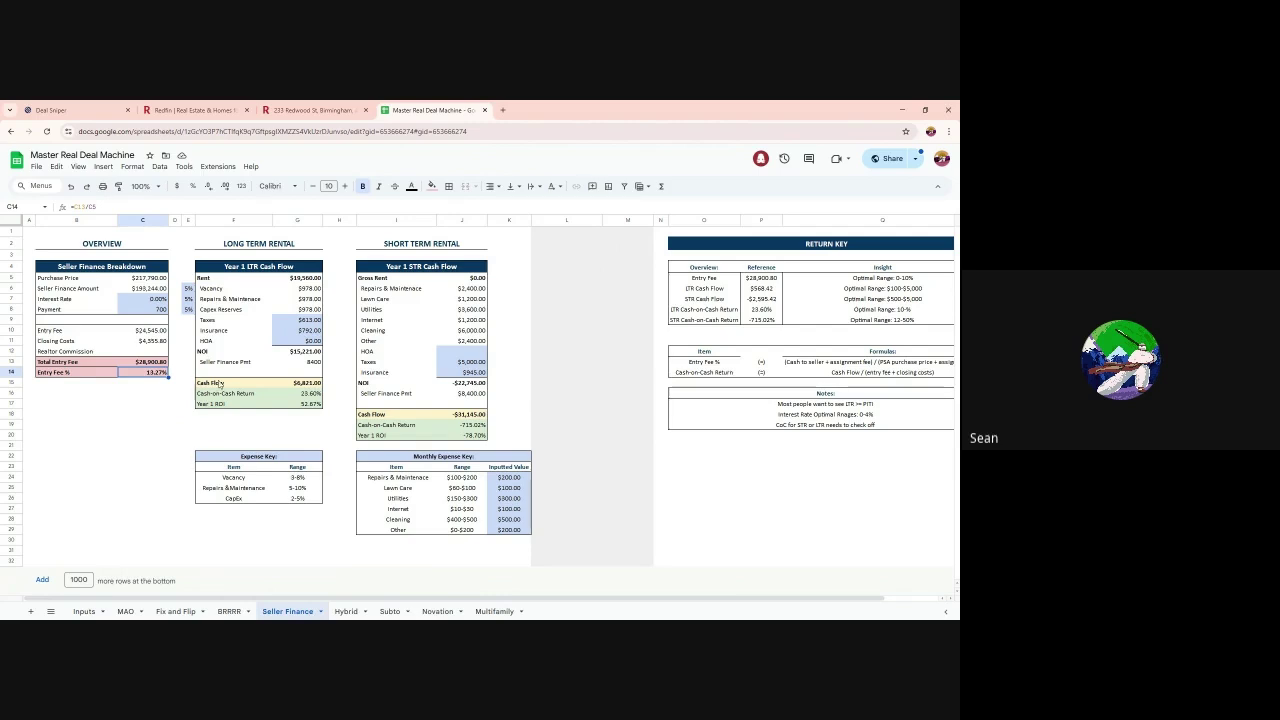
{"action": "left_click", "coordinate": [310, 395]}
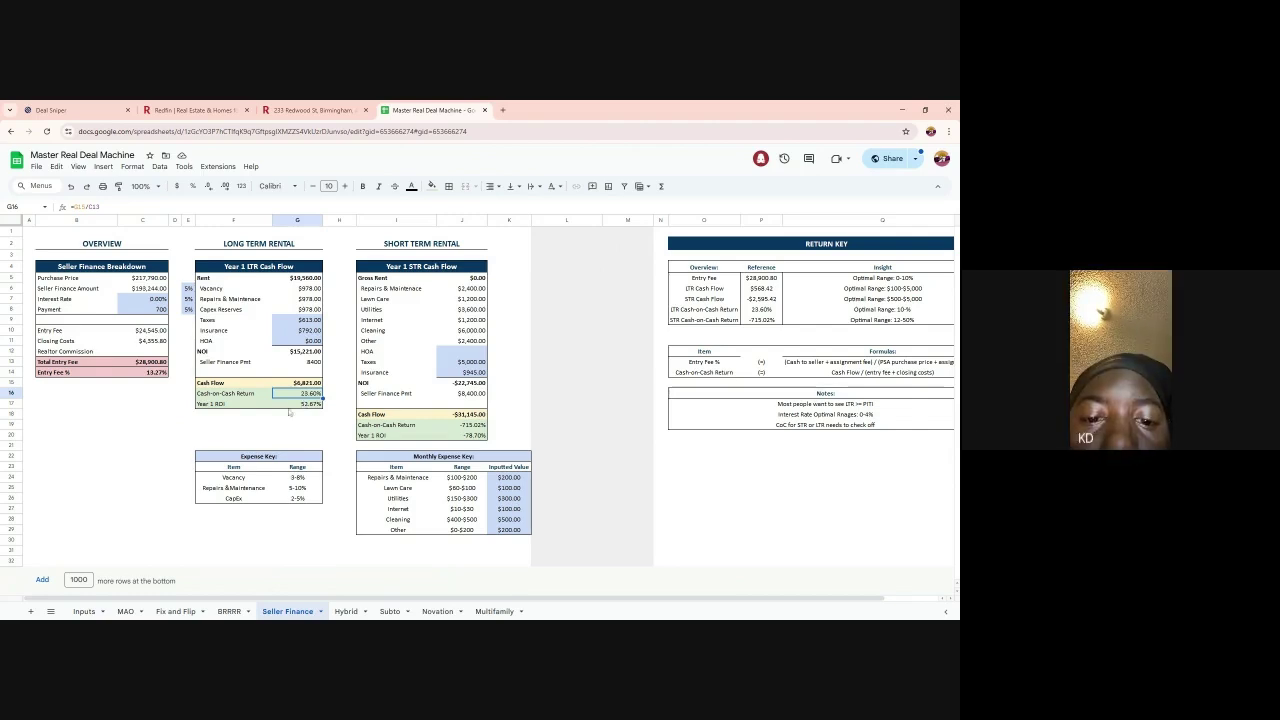
{"action": "left_click", "coordinate": [278, 416]}
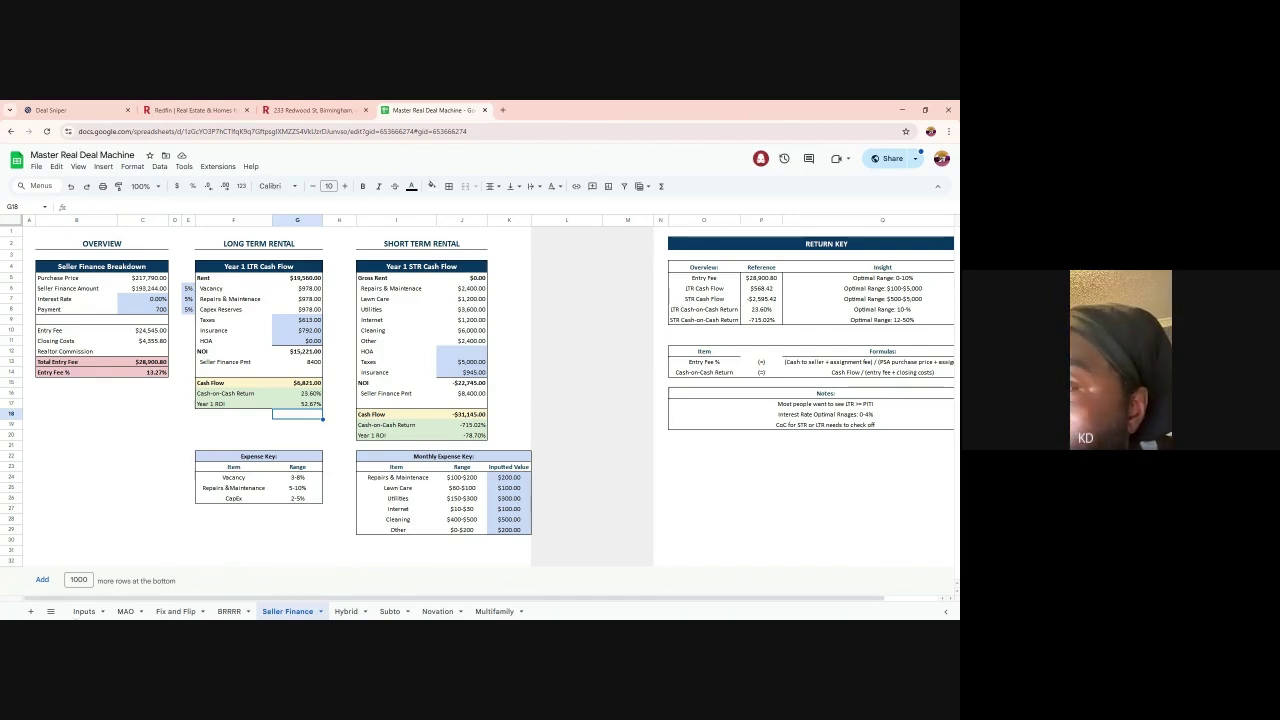
{"action": "left_click", "coordinate": [84, 611]}
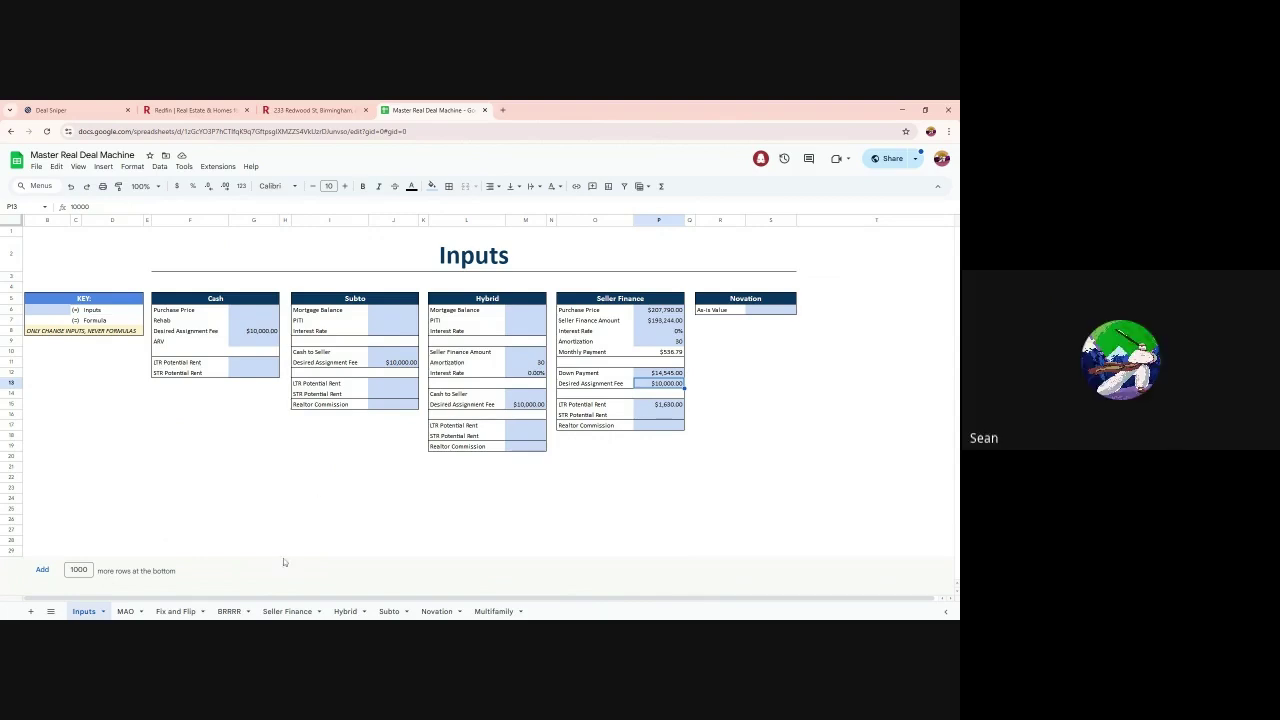
{"action": "left_click", "coordinate": [287, 611]}
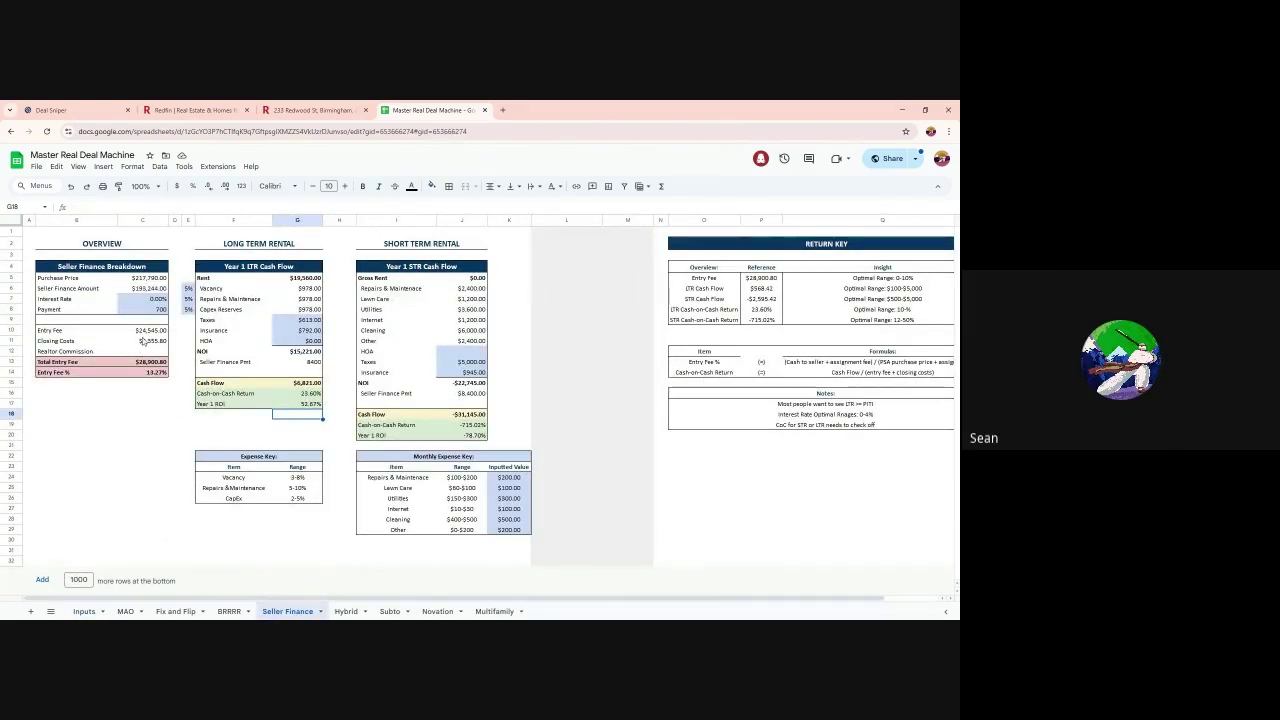
{"action": "left_click", "coordinate": [143, 334]}
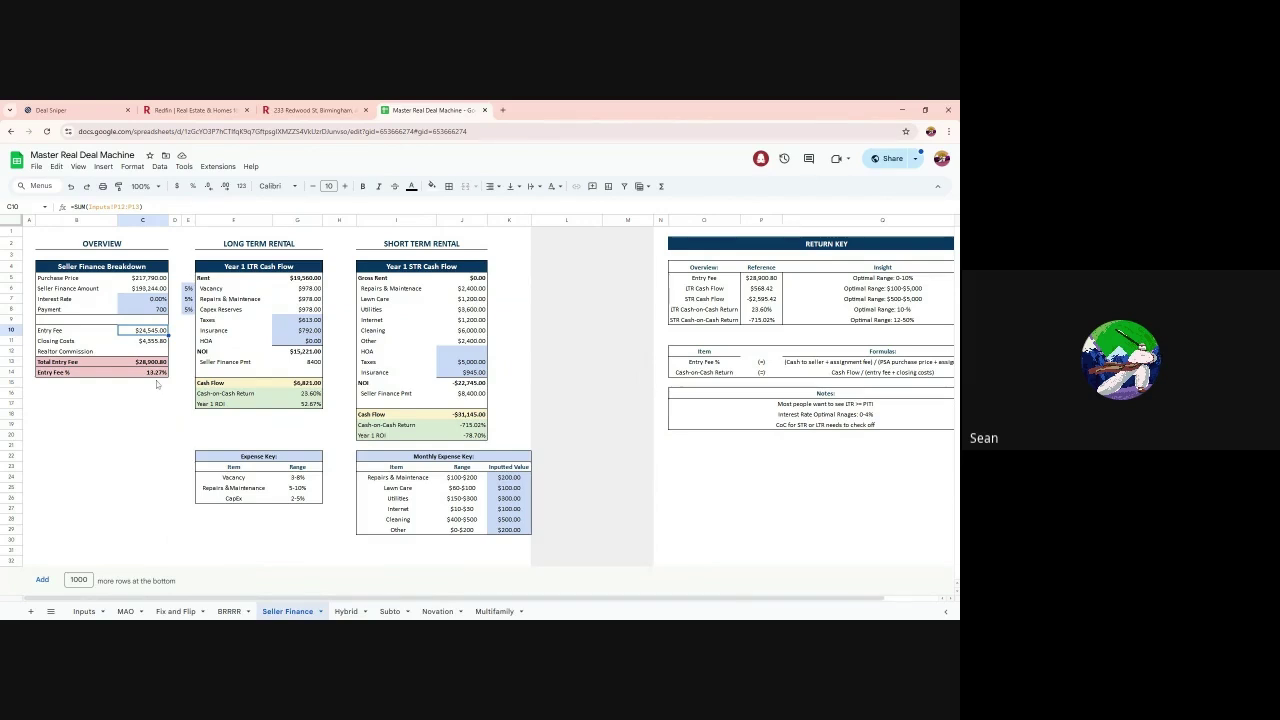